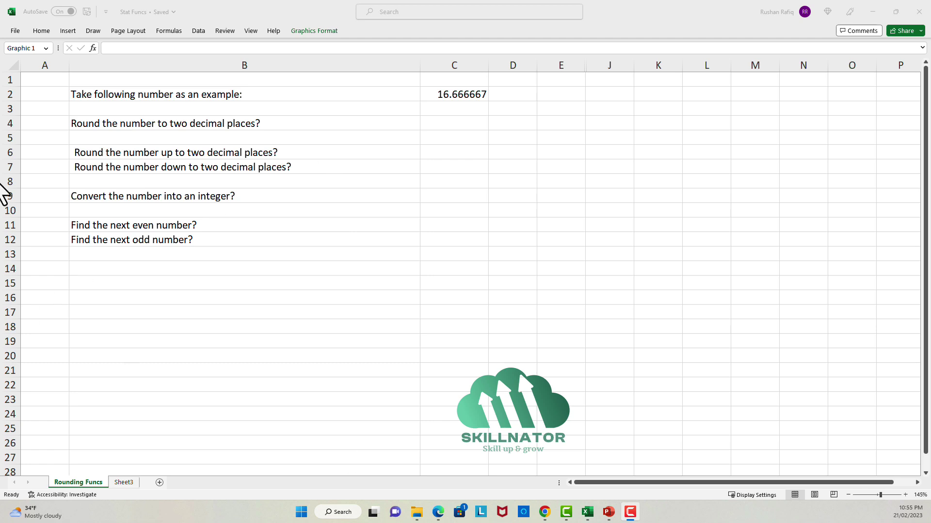
# Enter =ROUND(C2,2) in C4 to round 16.666667 to 16.67
pyautogui.click(455, 93)
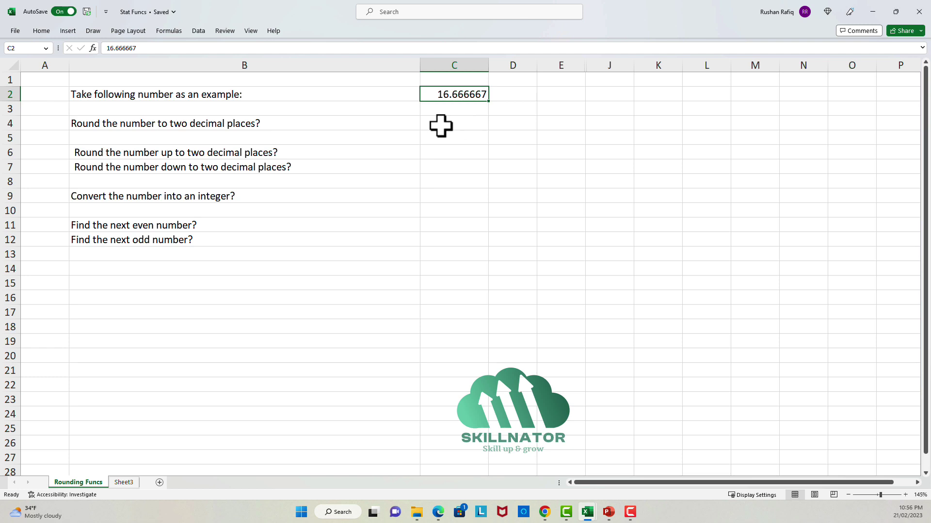
pyautogui.click(475, 126)
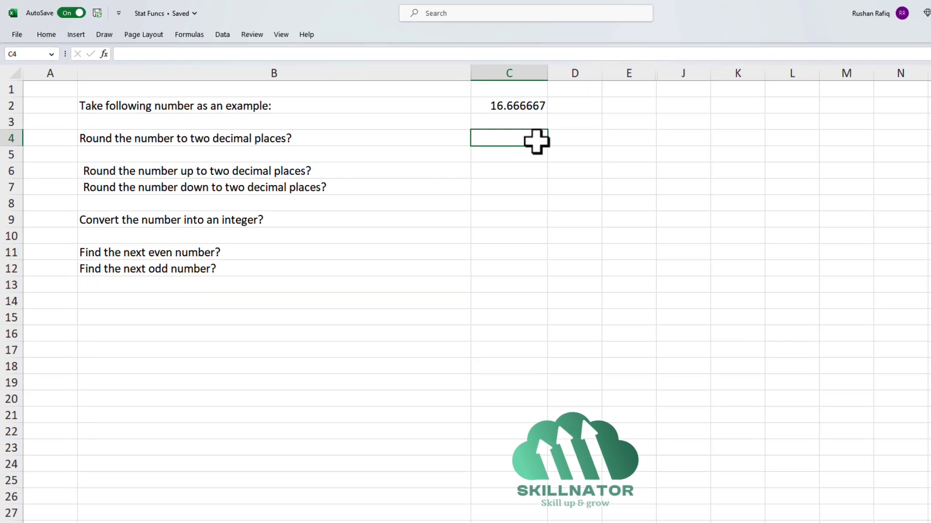
pyautogui.write('=rou')
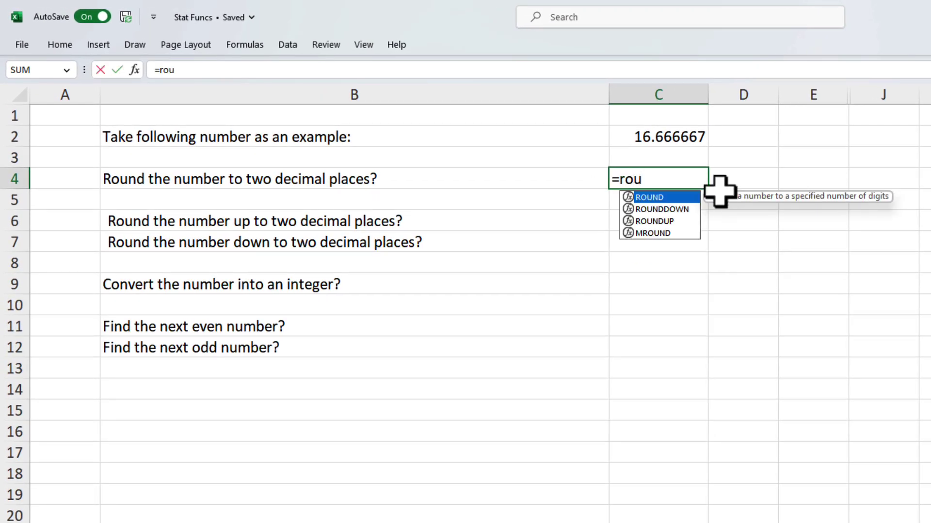
pyautogui.press('Tab')
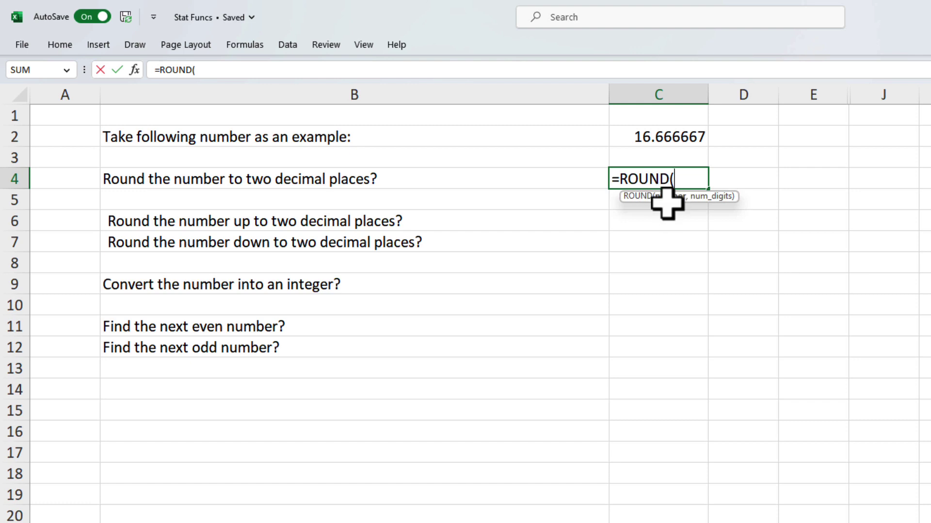
pyautogui.click(668, 138)
pyautogui.write(',')
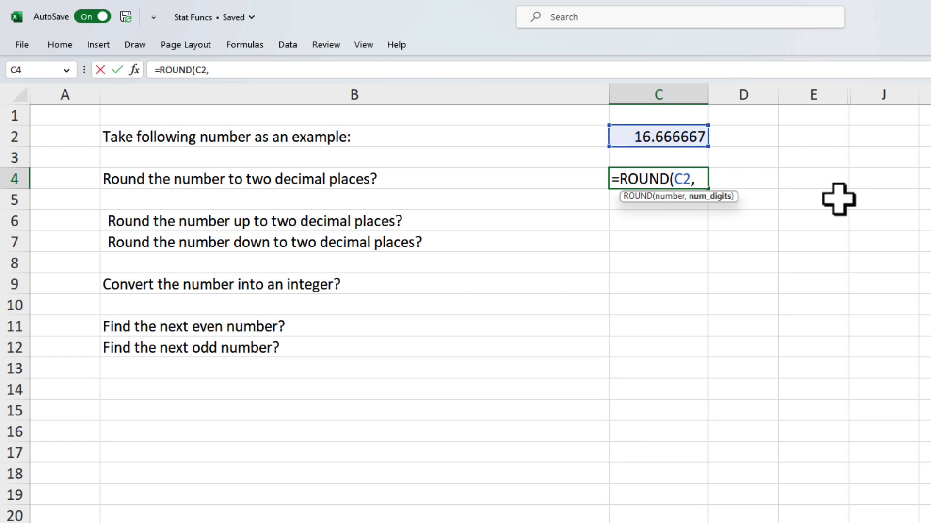
pyautogui.write('2)')
pyautogui.press('Return')
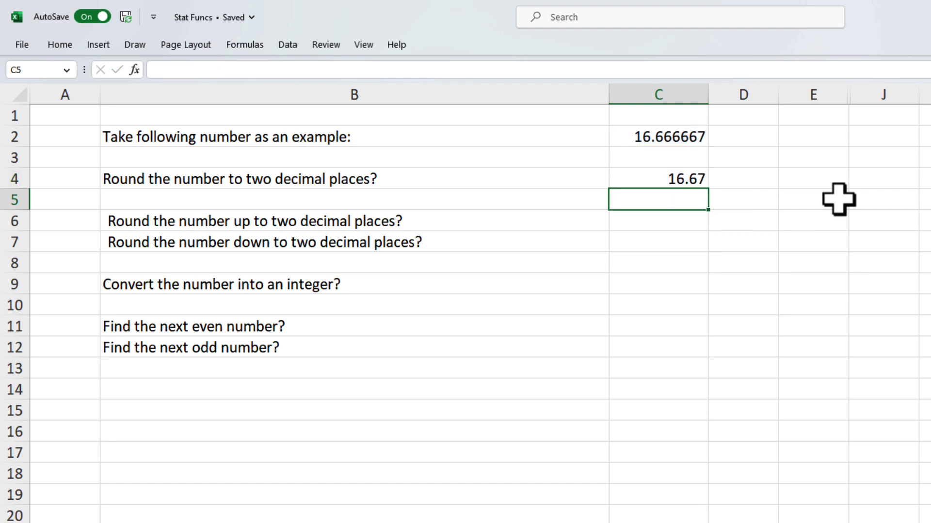
# Enter =ROUNDUP(C2,2) in C6, giving 16.67
pyautogui.press('Down')
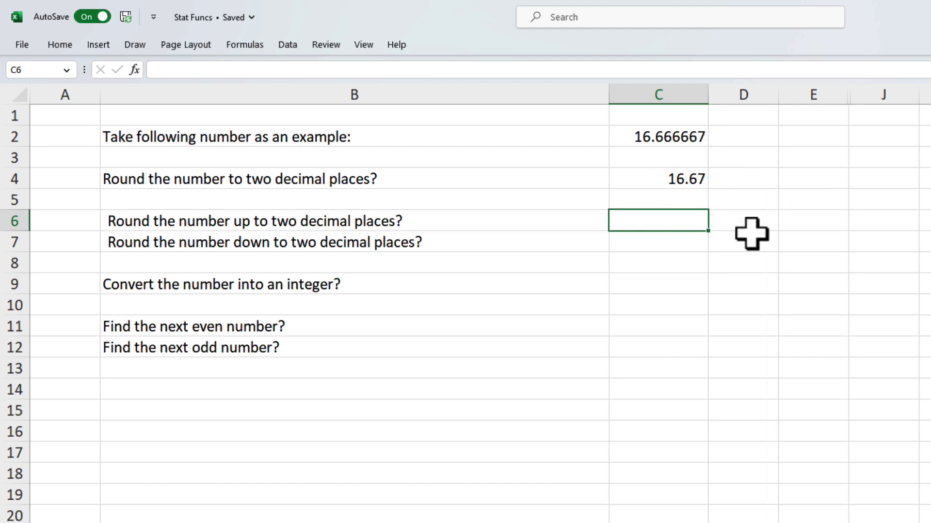
pyautogui.write('=round')
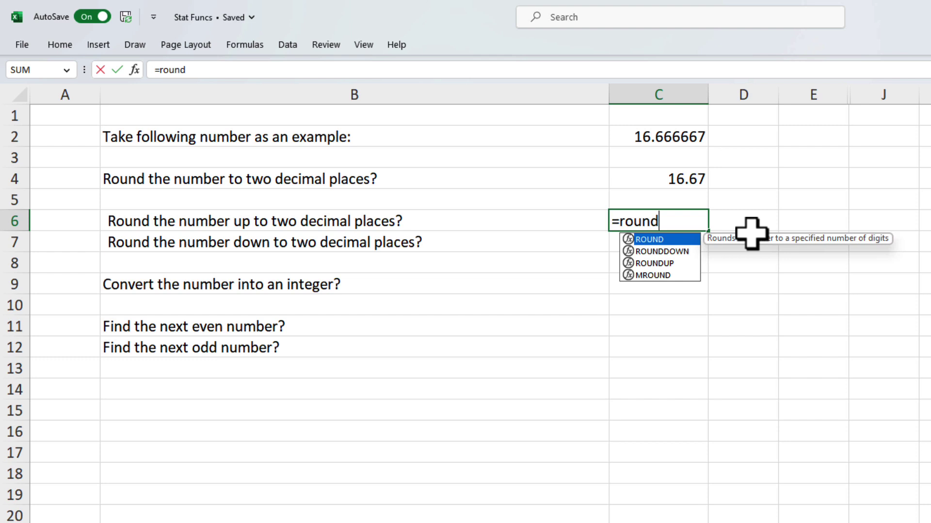
pyautogui.press('Down')
pyautogui.press('Down')
pyautogui.press('Tab')
pyautogui.press('Up')
pyautogui.press('Up')
pyautogui.press('Up')
pyautogui.press('Up')
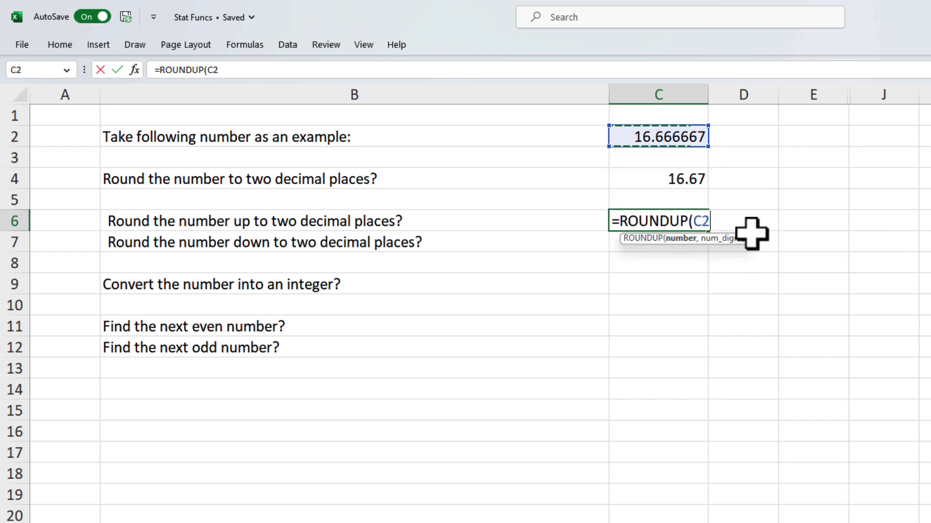
pyautogui.write(',2')
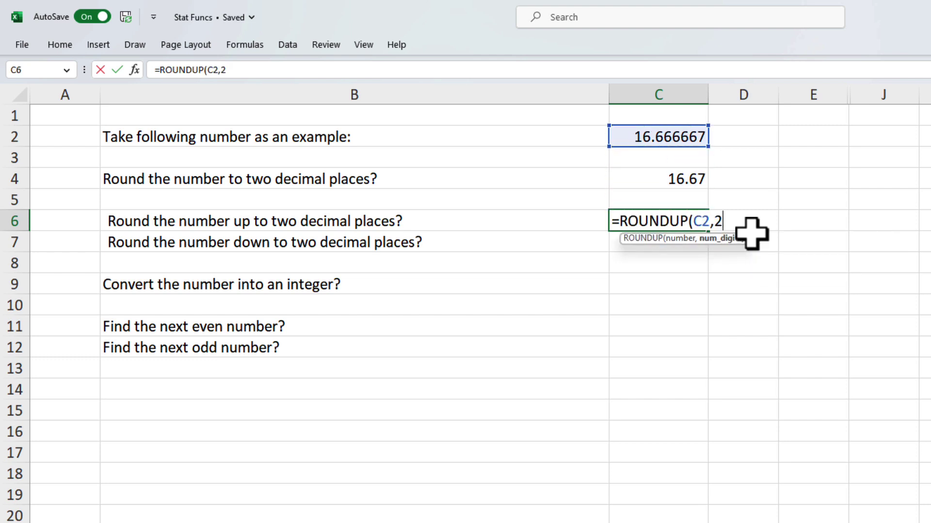
pyautogui.write(')')
pyautogui.press('Return')
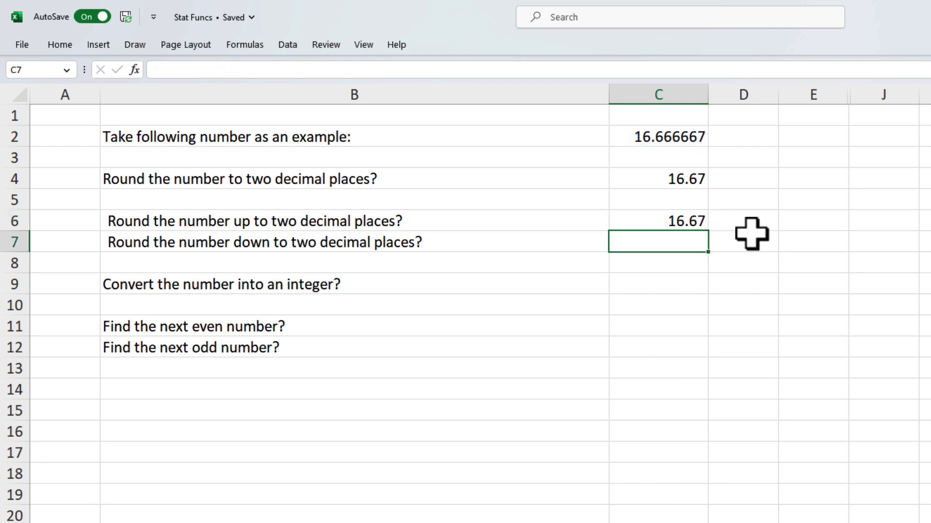
# Enter =ROUNDDOWN(C2,2) in C7, giving 16.66
pyautogui.write('=roun')
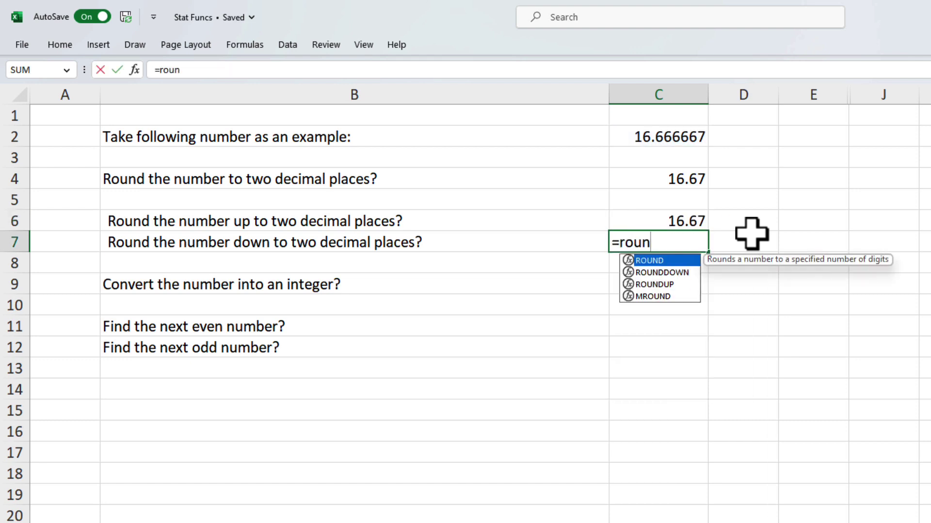
pyautogui.press('Down')
pyautogui.press('Tab')
pyautogui.press('Up')
pyautogui.press('Up')
pyautogui.press('Up')
pyautogui.press('Up')
pyautogui.press('Up')
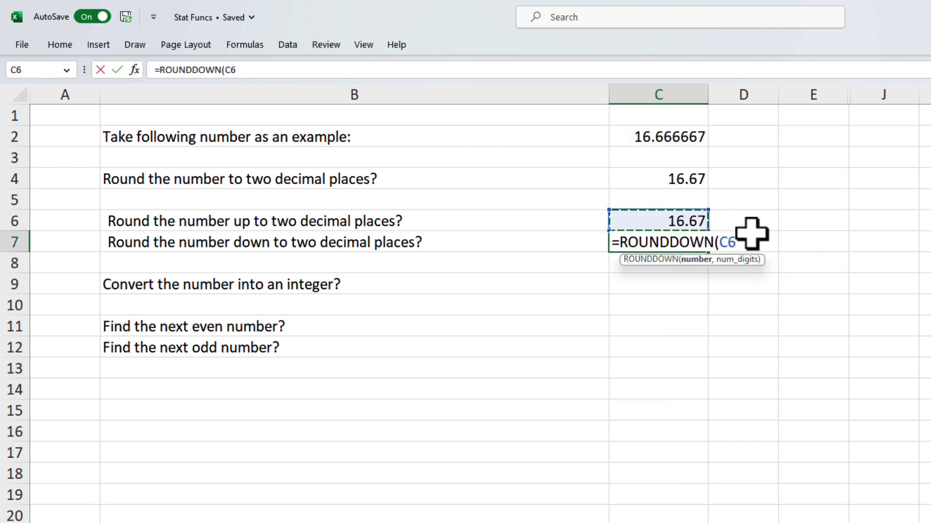
pyautogui.write(',2')
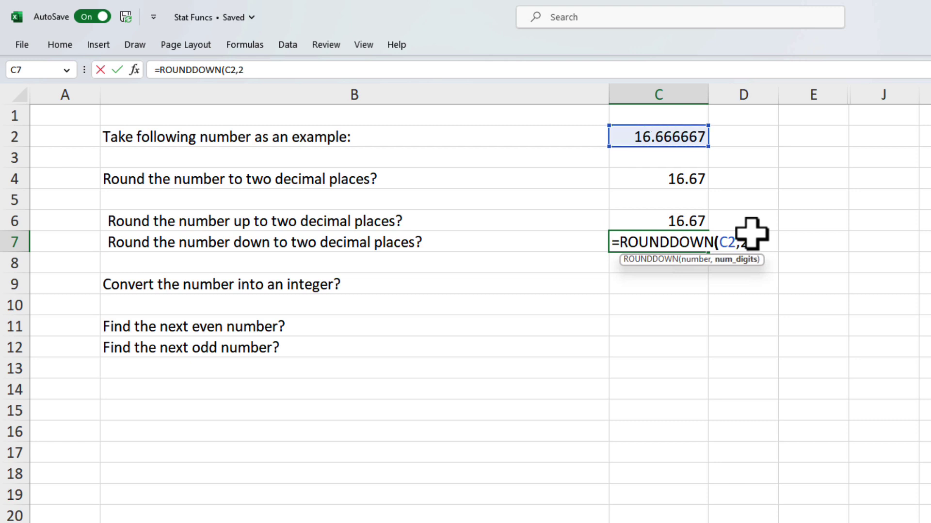
pyautogui.write(')')
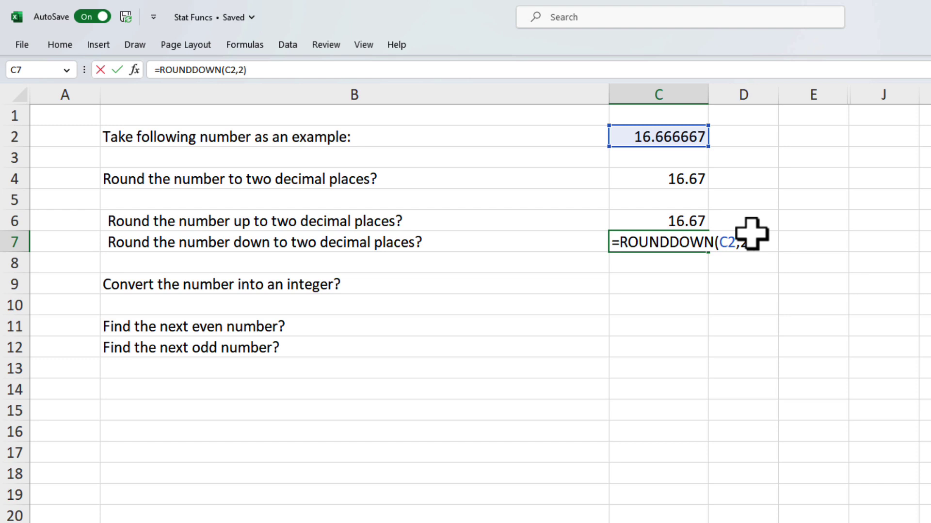
pyautogui.press('Return')
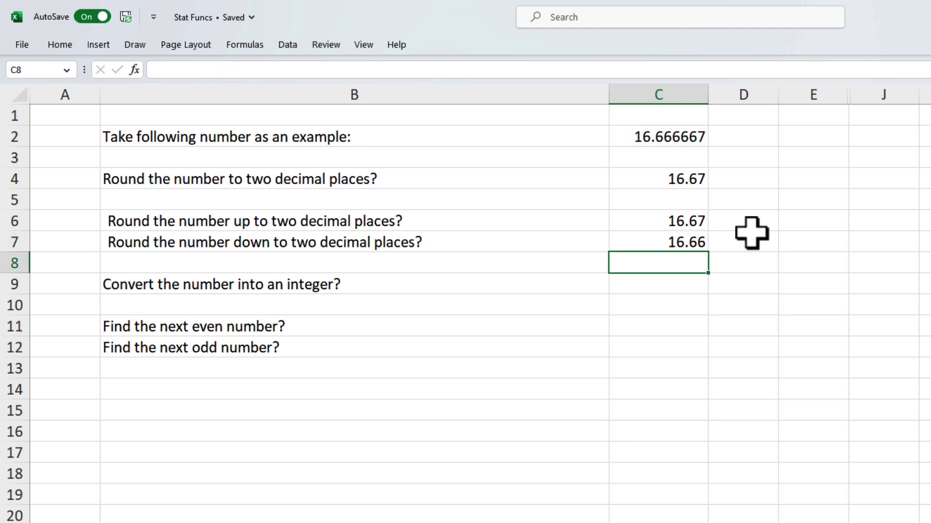
# Enter =INT(C2) in C9 to return the integer 16
pyautogui.click(670, 287)
pyautogui.write('=int')
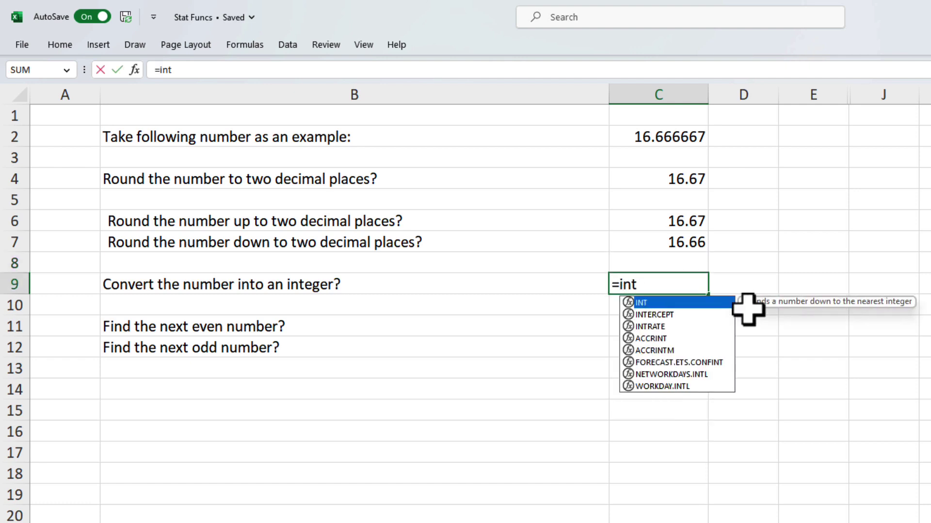
pyautogui.press('Tab')
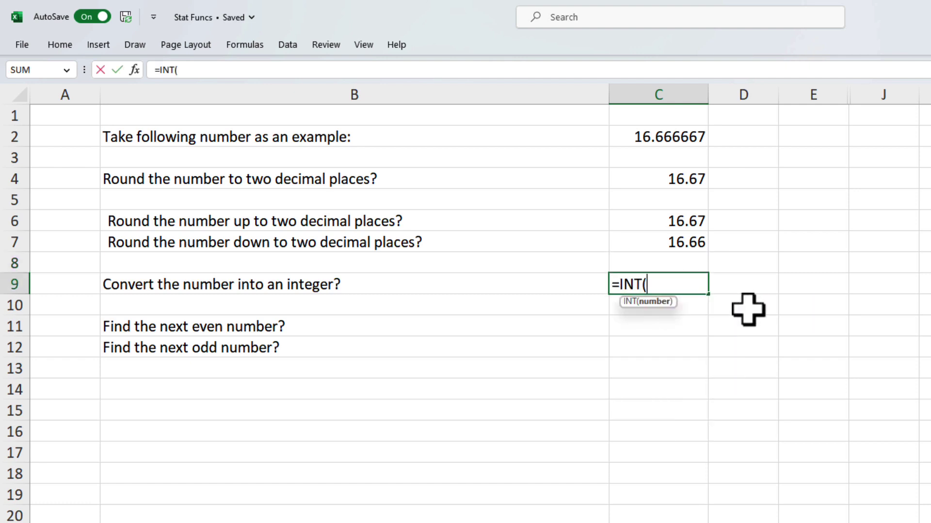
pyautogui.click(682, 137)
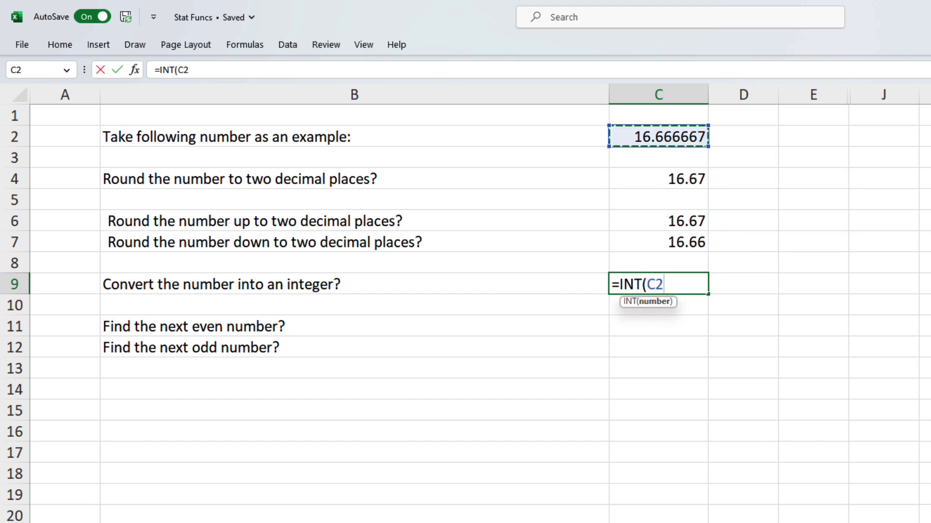
pyautogui.write(')')
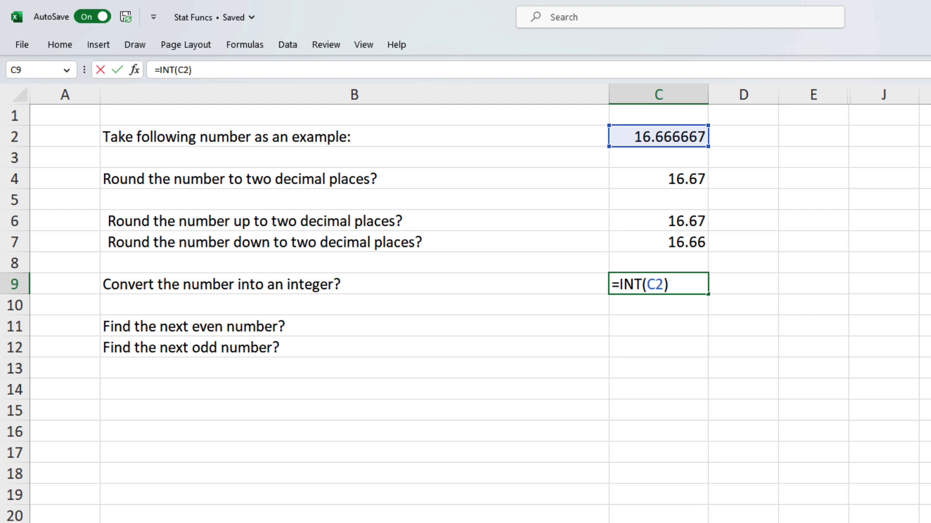
pyautogui.press('Return')
# Enter =EVEN(C2) in C11 to return the next even number, 18
pyautogui.press('Down')
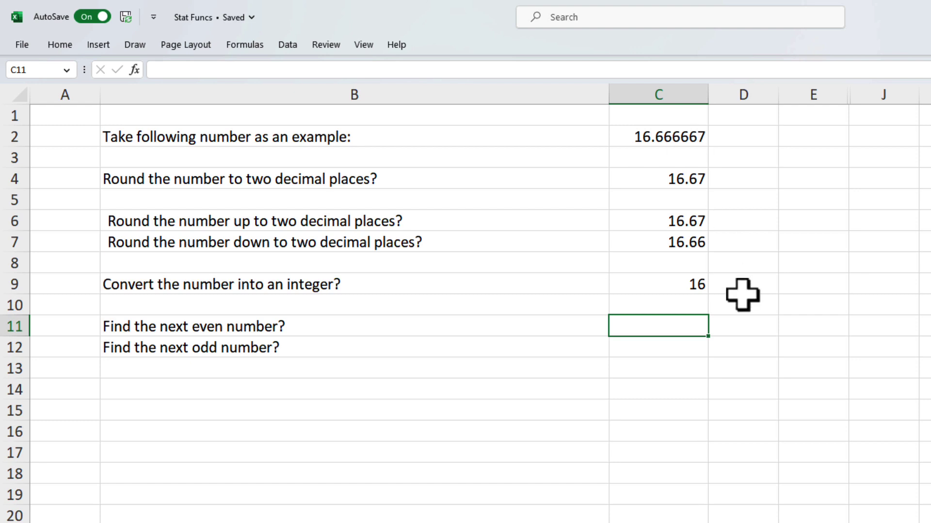
pyautogui.write('=even')
pyautogui.press('Tab')
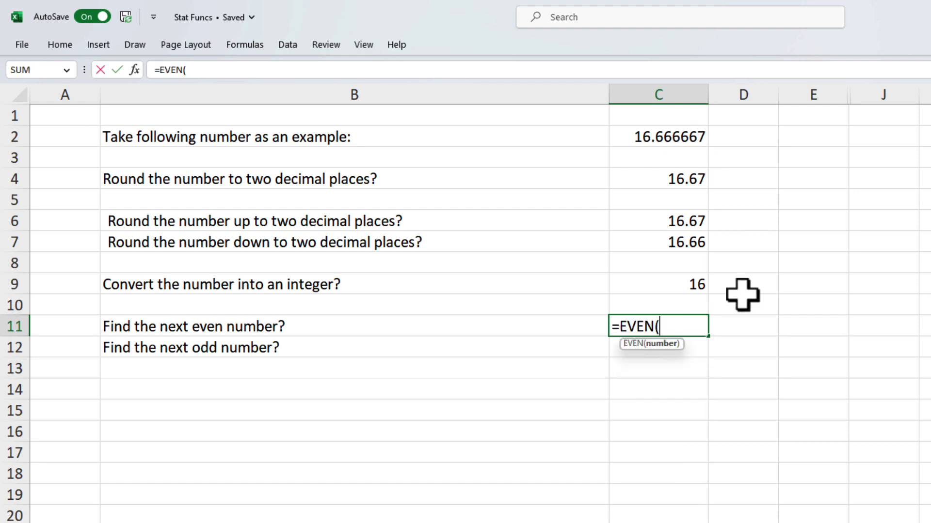
pyautogui.press('Up')
pyautogui.press('Up')
pyautogui.press('Up')
pyautogui.press('Up')
pyautogui.press('Up')
pyautogui.press('Up')
pyautogui.press('Up')
pyautogui.press('Up')
pyautogui.press('Up')
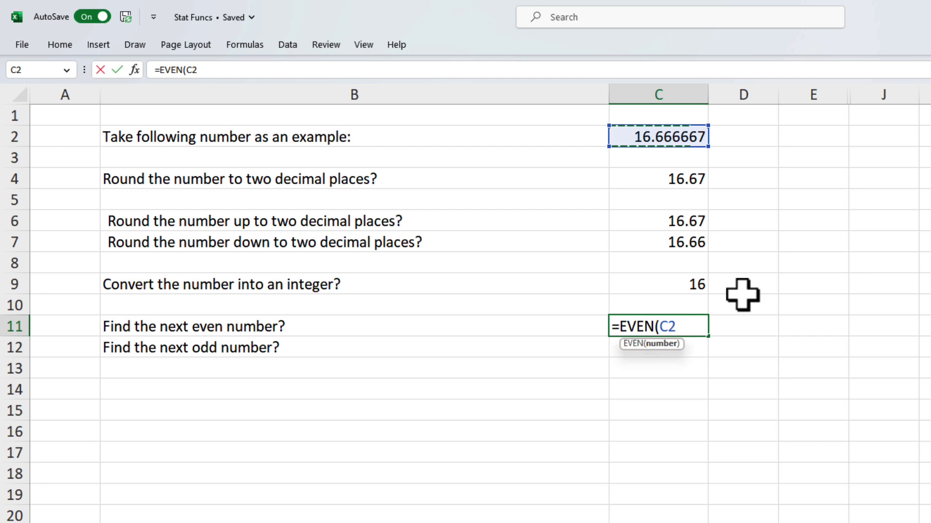
pyautogui.write(')')
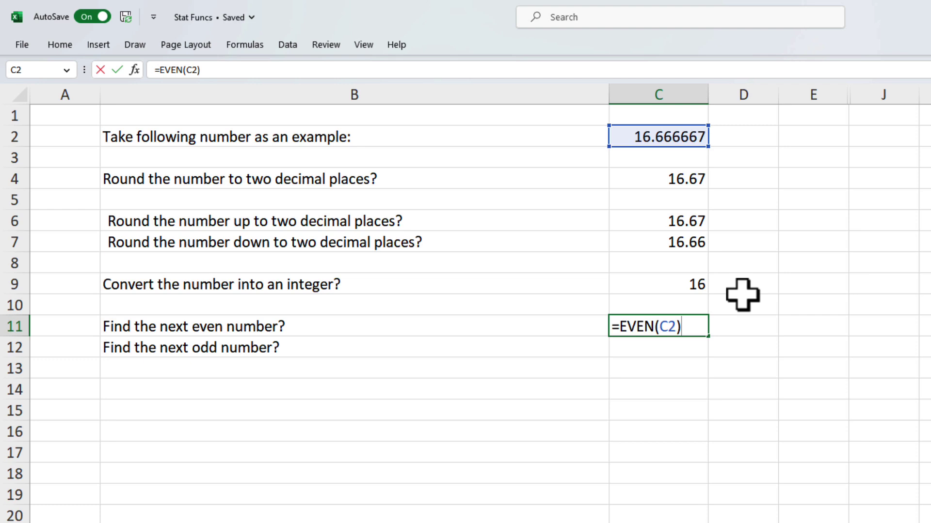
pyautogui.press('Return')
# Enter =ODD(C2) in C12 to return the next odd number, 17
pyautogui.write('=odd')
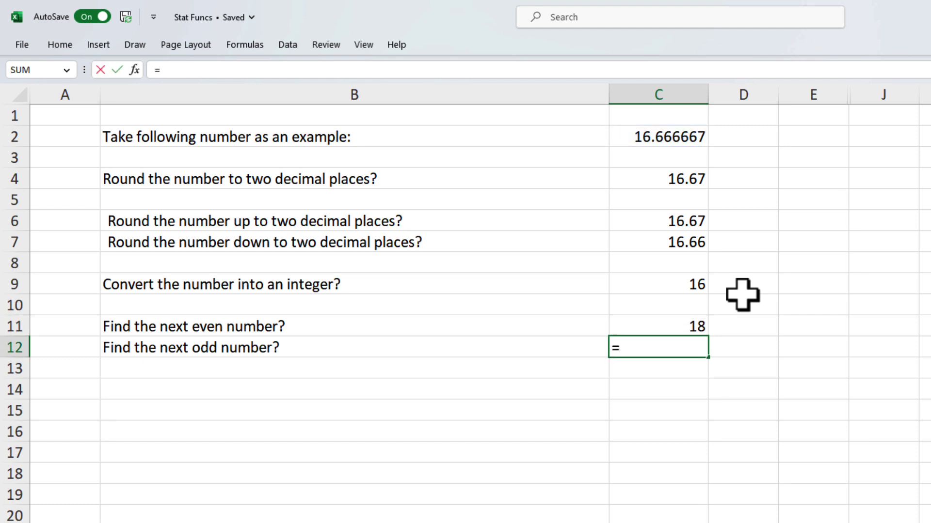
pyautogui.press('Tab')
pyautogui.press('Up')
pyautogui.press('Up')
pyautogui.press('Up')
pyautogui.press('Up')
pyautogui.press('Up')
pyautogui.press('Up')
pyautogui.press('Up')
pyautogui.press('Up')
pyautogui.press('Up')
pyautogui.press('Up')
pyautogui.press('Up')
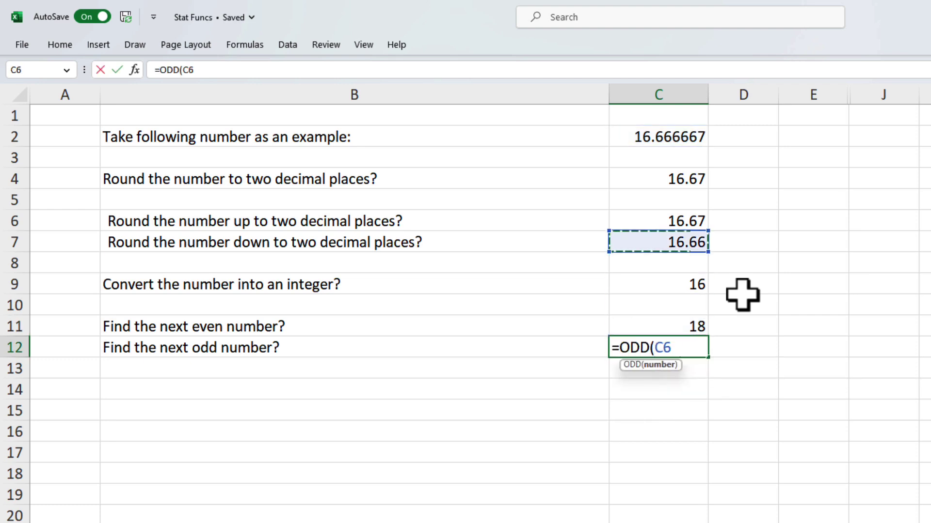
pyautogui.press('Down')
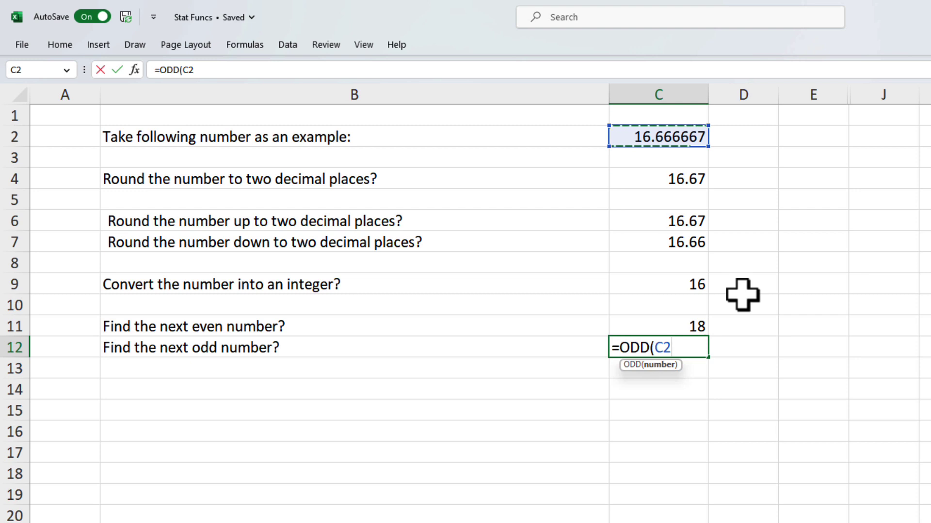
pyautogui.write(')')
pyautogui.press('Return')
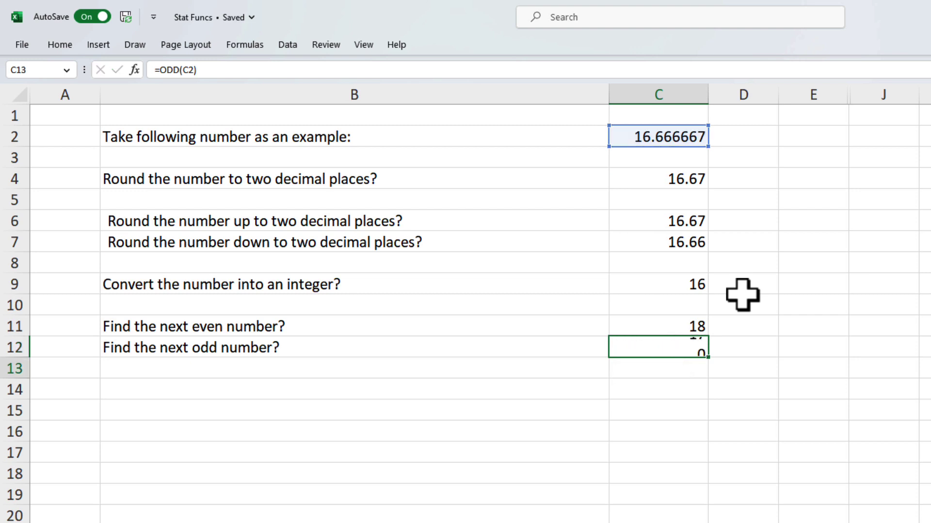
pyautogui.press('Up')
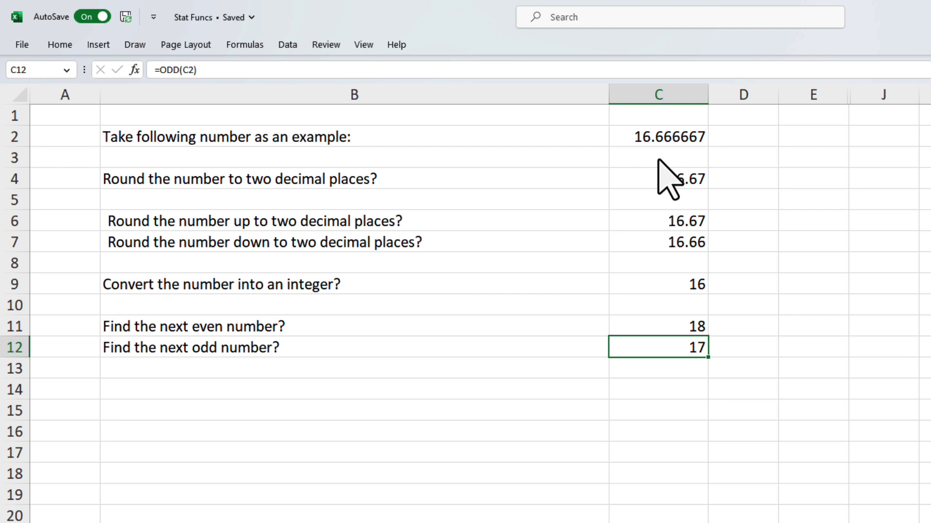
# Insert three blank rows above the example table
pyautogui.click(670, 131)
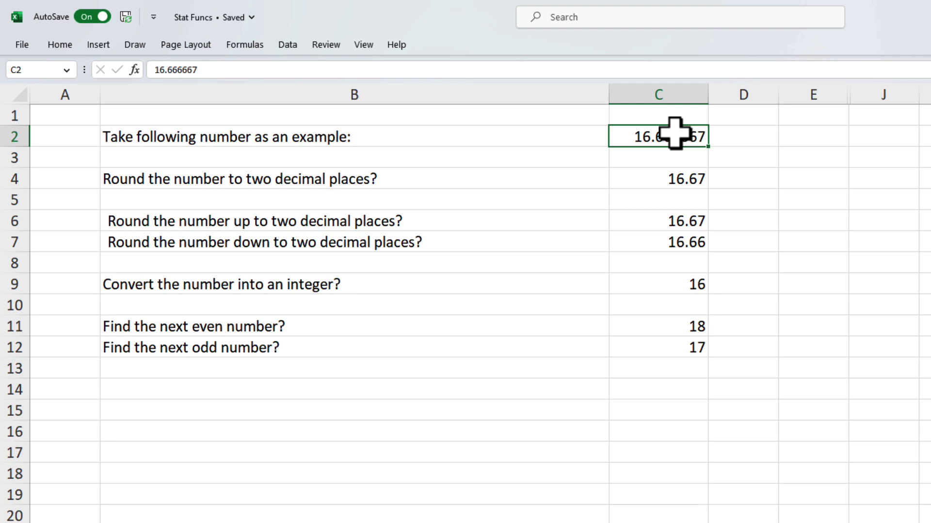
pyautogui.hotkey('alt', 'h')
pyautogui.press('i')
pyautogui.press('r')
pyautogui.press('F4')
pyautogui.press('F4')
# Decrease the decimals on the example number in C5 so it shows 16.67
pyautogui.click(667, 208)
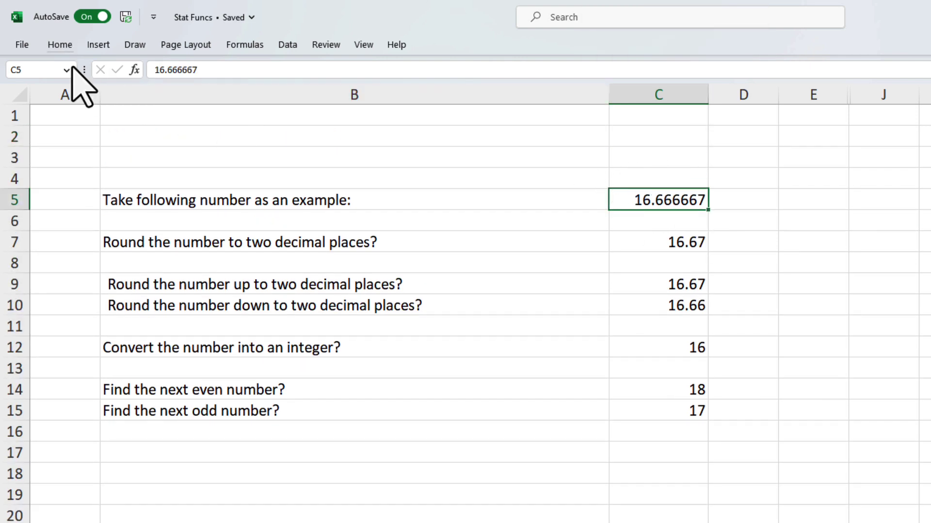
pyautogui.click(49, 44)
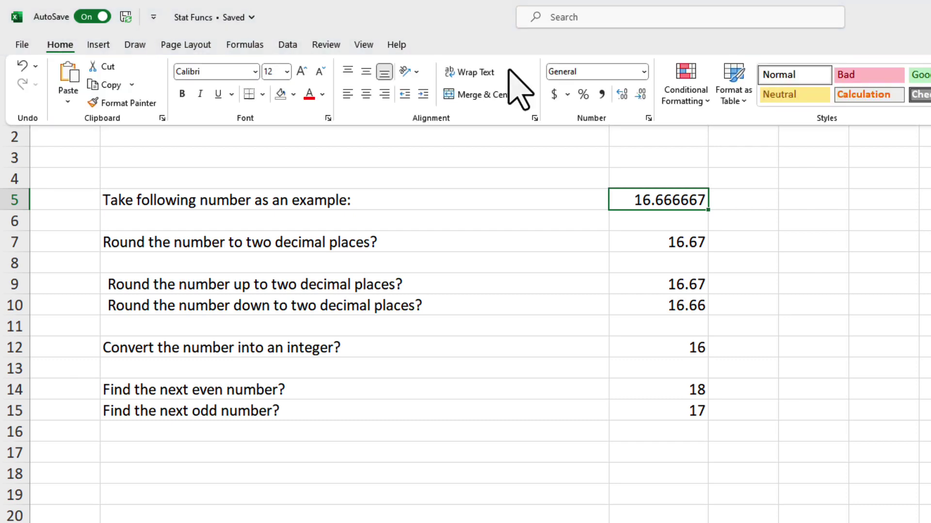
pyautogui.click(640, 93)
pyautogui.click(640, 93)
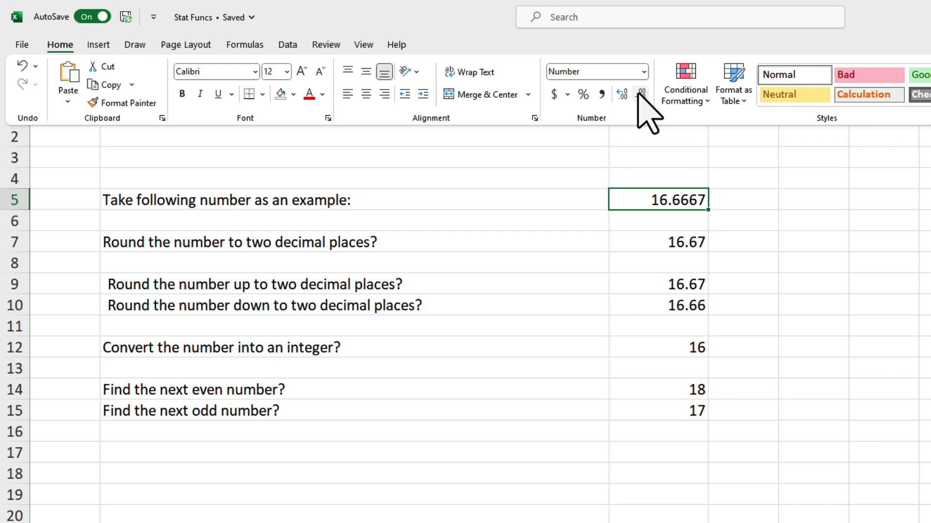
pyautogui.click(641, 93)
pyautogui.click(641, 93)
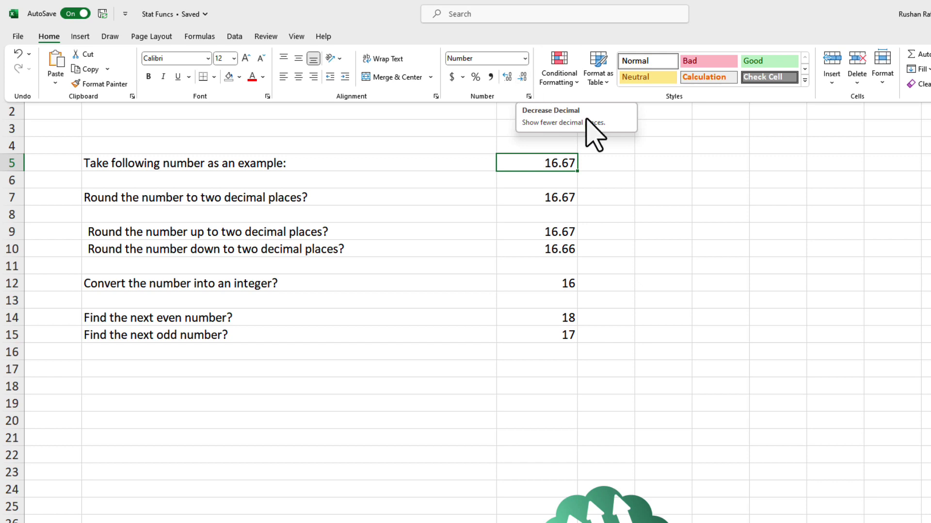
pyautogui.hotkey('ctrl', 'F1')
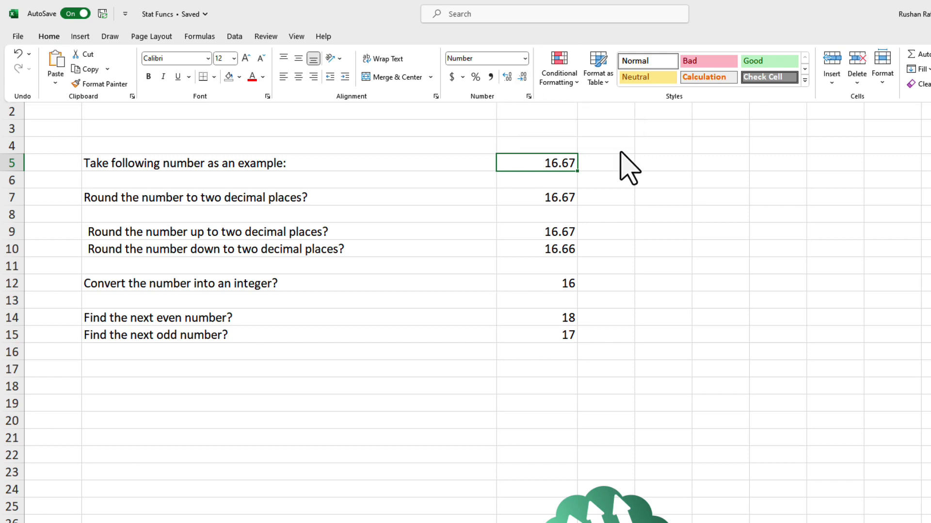
# Unhide the Use Case columns and copy the Numbers list F8:F13 into G8
pyautogui.moveTo(681, 127); pyautogui.dragTo(721, 124)
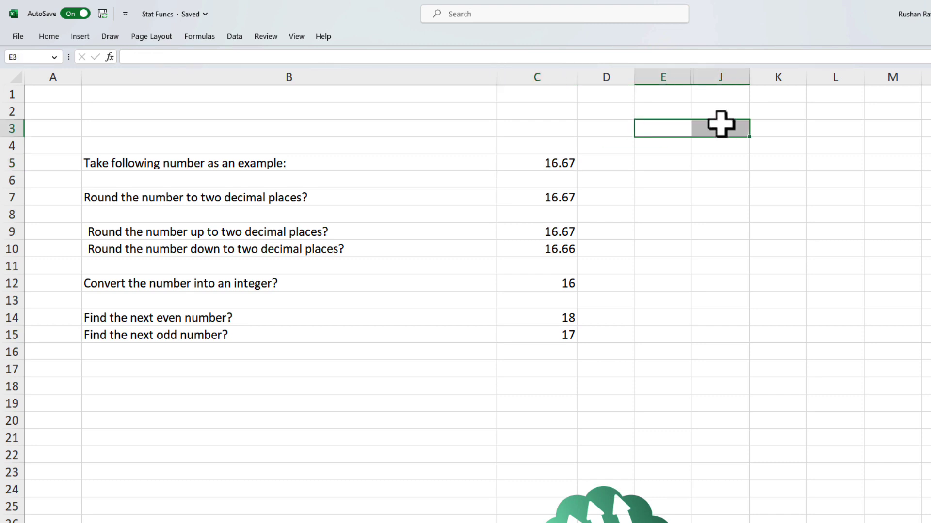
pyautogui.rightClick(702, 79)
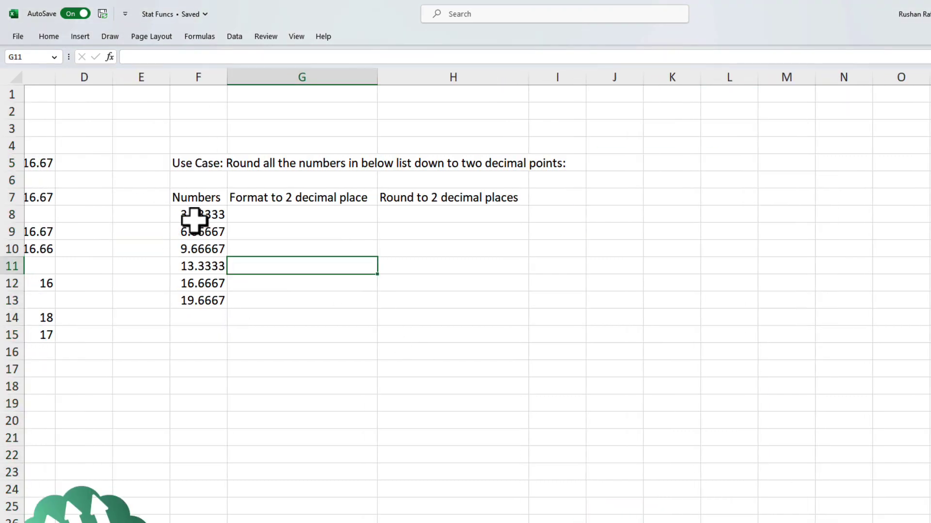
pyautogui.moveTo(195, 220); pyautogui.dragTo(197, 301)
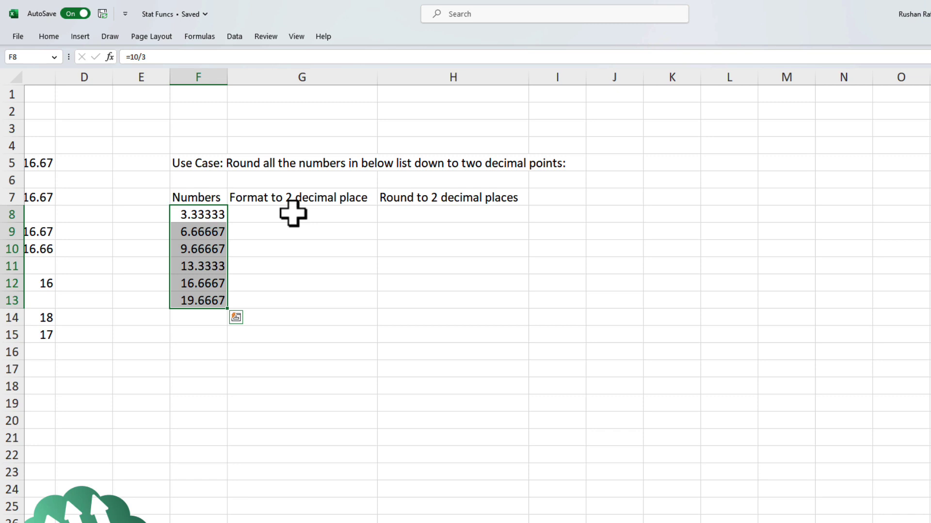
pyautogui.moveTo(210, 214); pyautogui.dragTo(210, 303)
pyautogui.hotkey('ctrl', 'c')
pyautogui.click(323, 216)
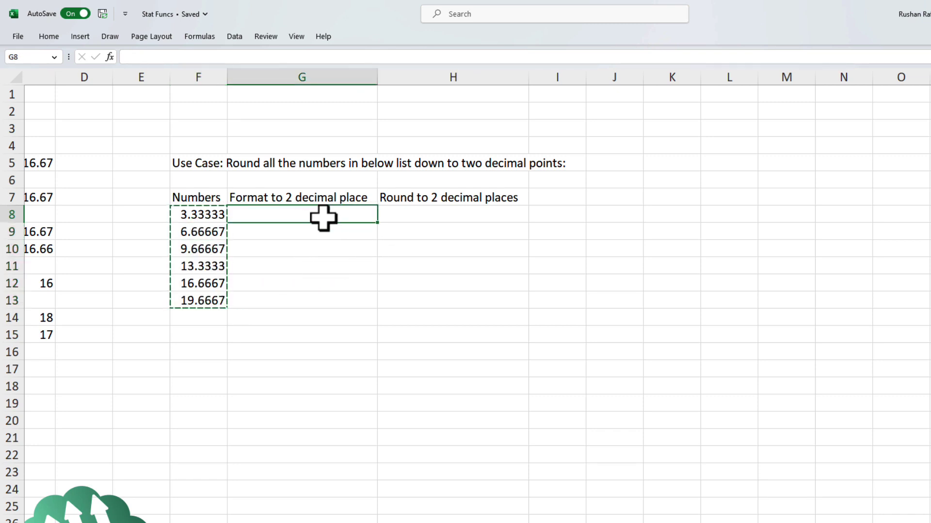
pyautogui.hotkey('ctrl', 'v')
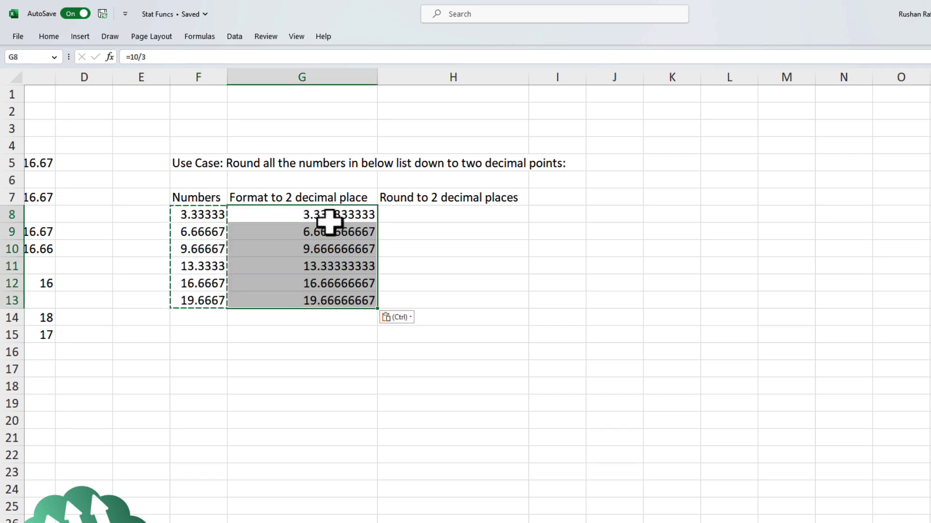
# Reduce G8:G13 to two decimal places, showing 3.33 through 19.67
pyautogui.click(49, 36)
pyautogui.click(523, 76)
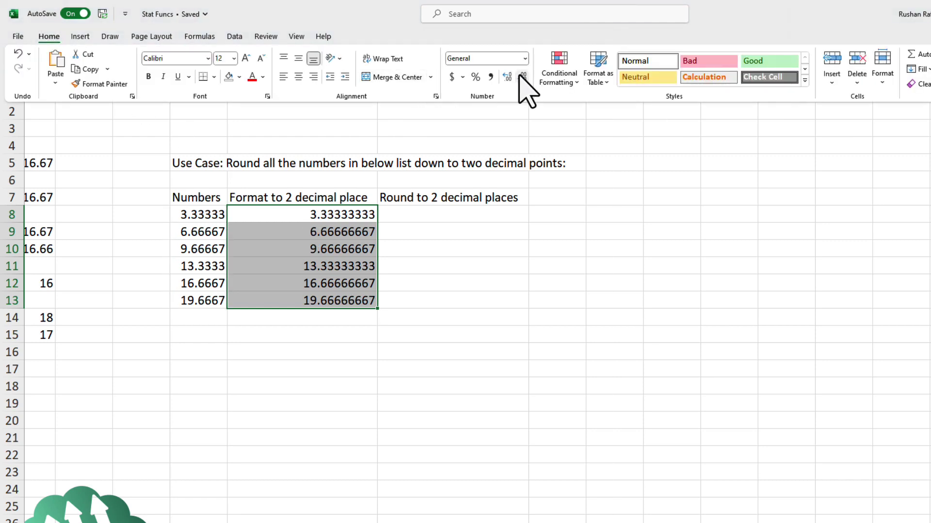
pyautogui.click(523, 77)
pyautogui.click(522, 76)
pyautogui.click(523, 77)
pyautogui.click(522, 77)
pyautogui.click(523, 77)
pyautogui.click(522, 77)
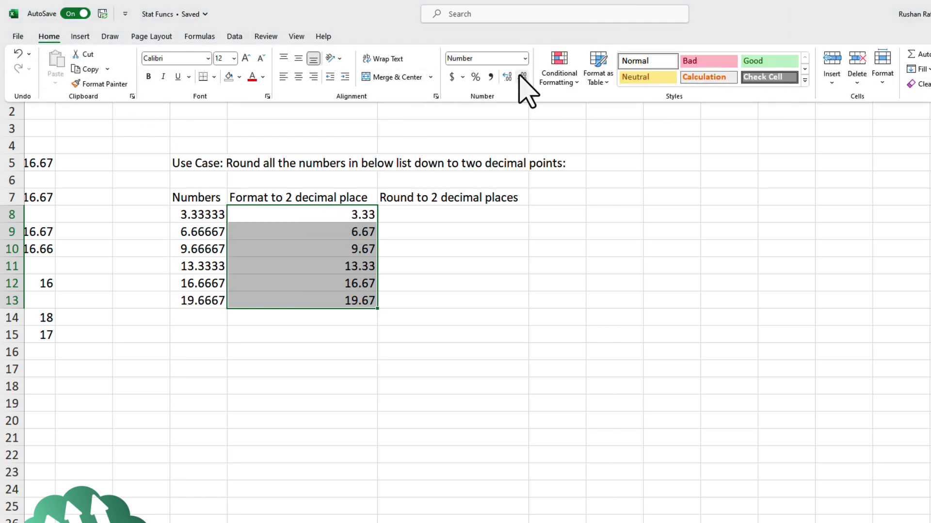
# Enter =ROUND(F8,2) in H8 and fill it down through H13
pyautogui.click(470, 213)
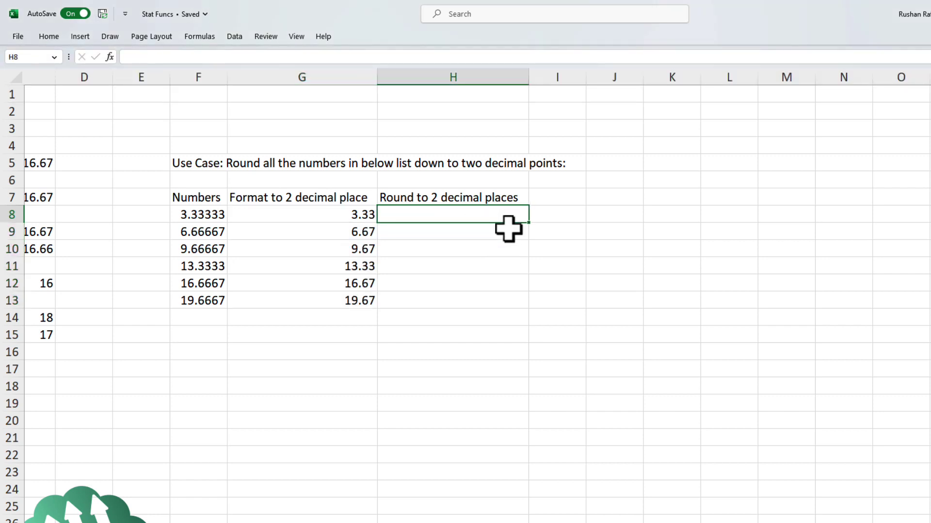
pyautogui.write('=round')
pyautogui.press('Tab')
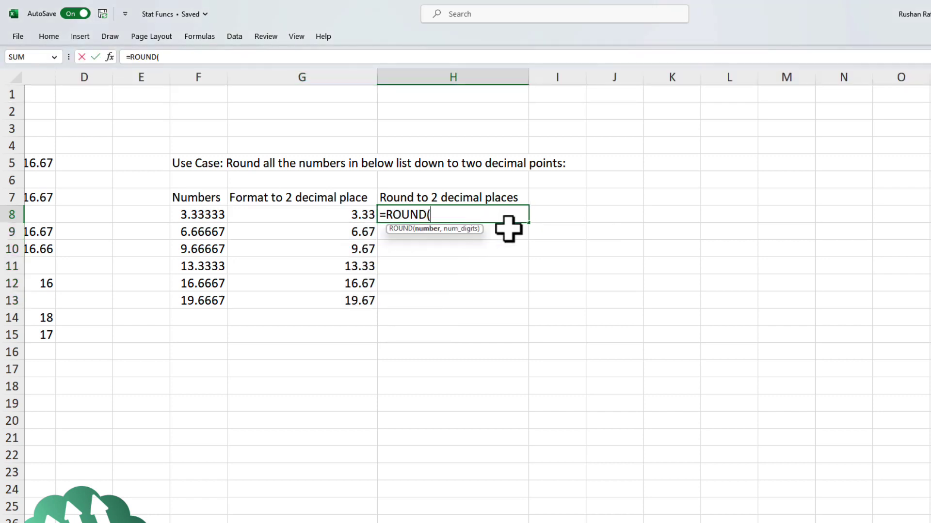
pyautogui.press('Left')
pyautogui.press('Left')
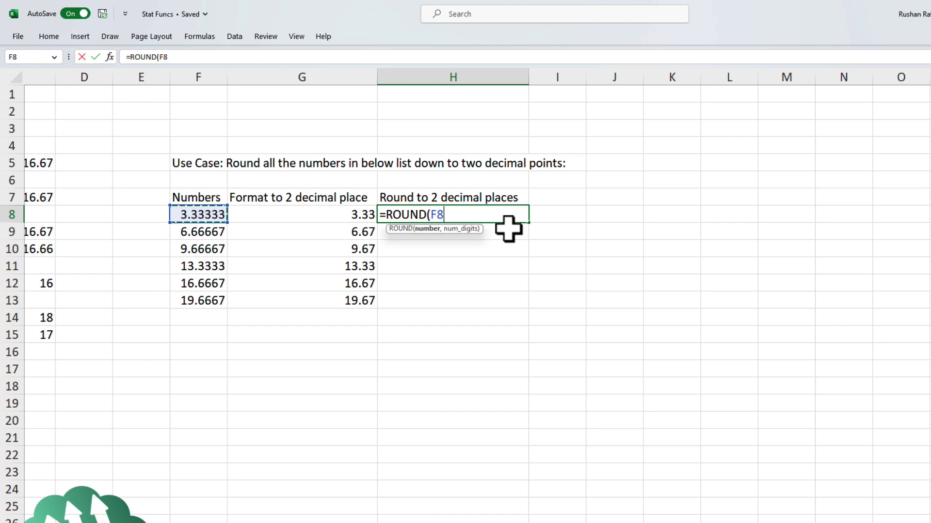
pyautogui.write(',2)')
pyautogui.press('Return')
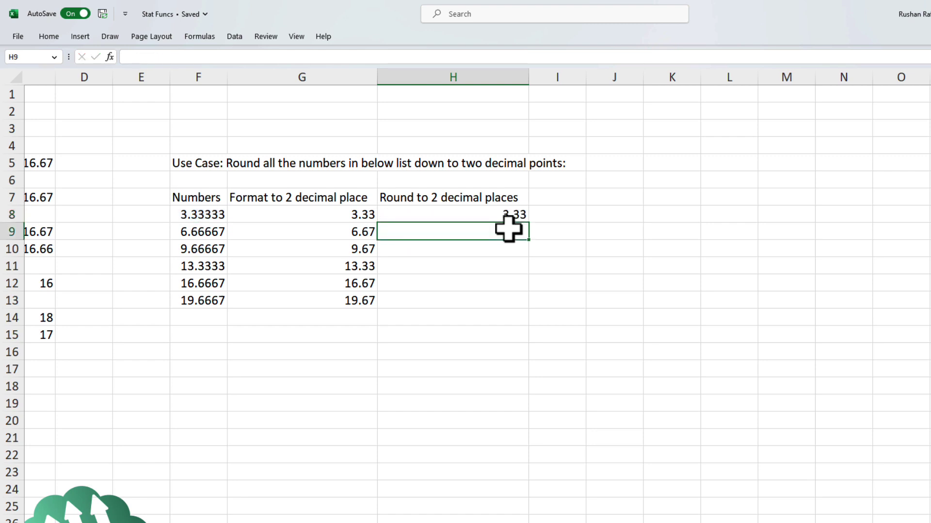
pyautogui.press('Left')
pyautogui.hotkey('ctrl', 'Down')
pyautogui.press('Right')
pyautogui.hotkey('ctrl', 'shift', 'Up')
pyautogui.hotkey('ctrl', 'd')
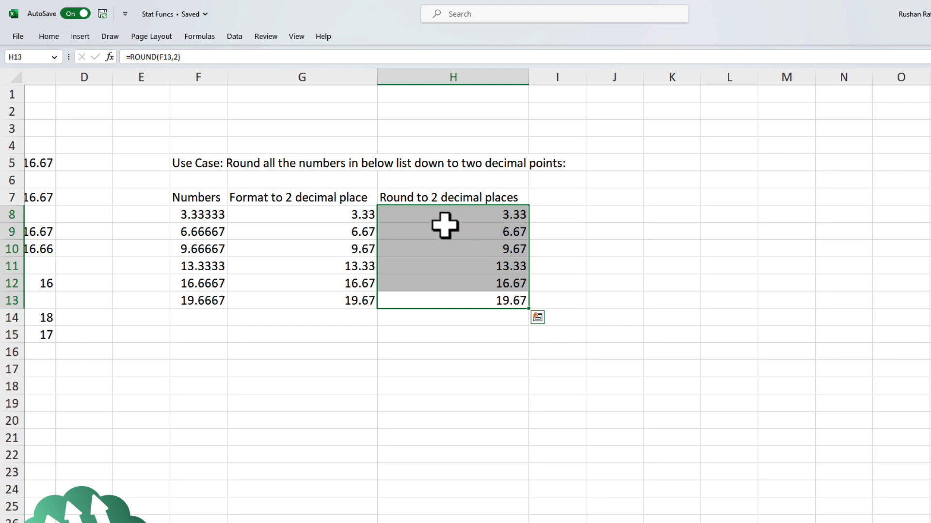
# Add decimals to G8:H13 so formatted values read 3.333333 while rounded ones read 3.330000
pyautogui.moveTo(349, 218); pyautogui.dragTo(471, 301)
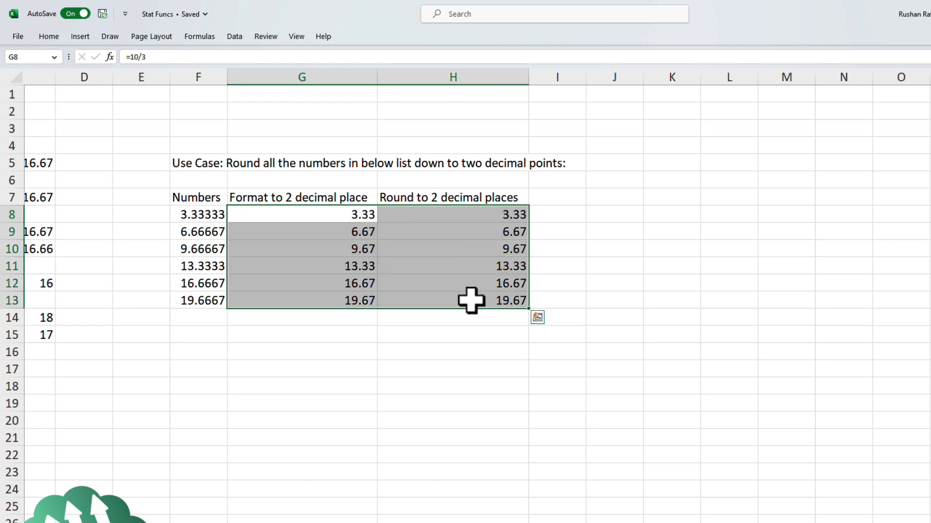
pyautogui.click(48, 38)
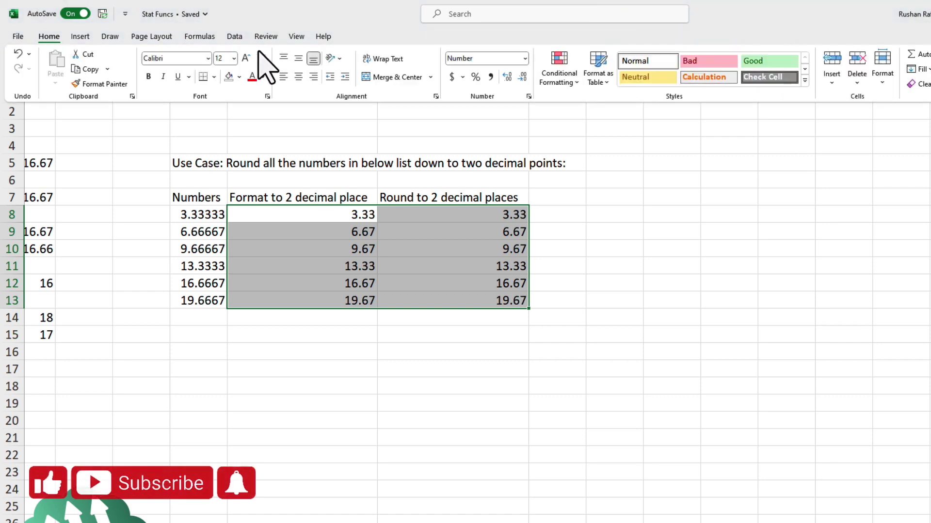
pyautogui.click(507, 77)
pyautogui.click(508, 77)
pyautogui.click(508, 77)
pyautogui.click(507, 77)
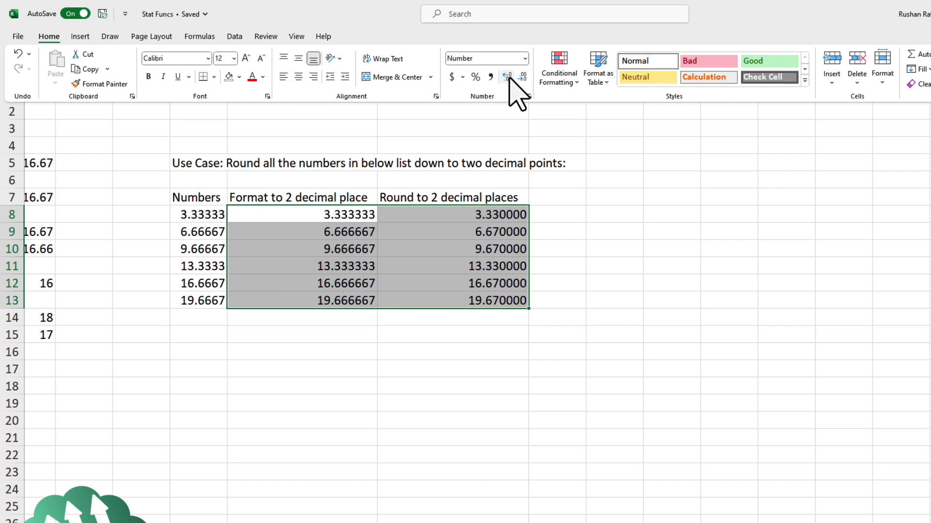
pyautogui.click(507, 76)
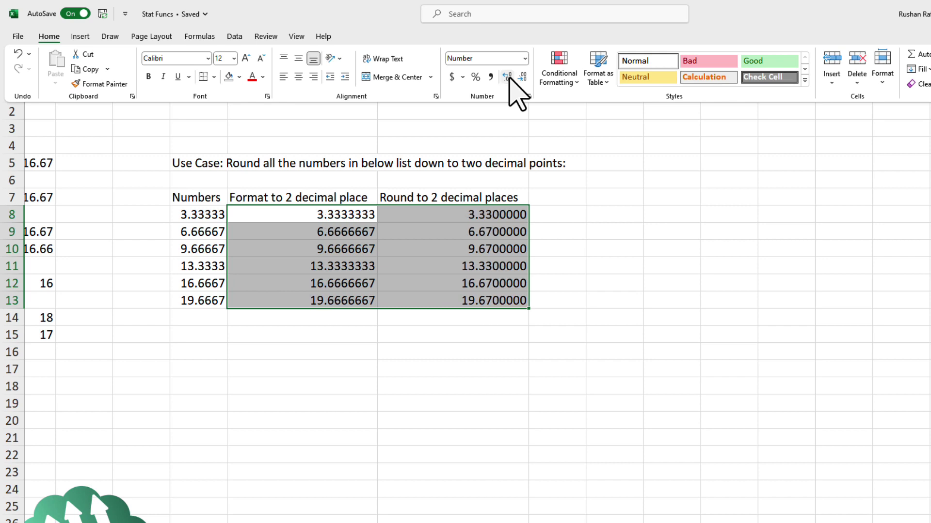
pyautogui.click(297, 218)
pyautogui.click(300, 220)
pyautogui.moveTo(299, 220); pyautogui.dragTo(304, 301)
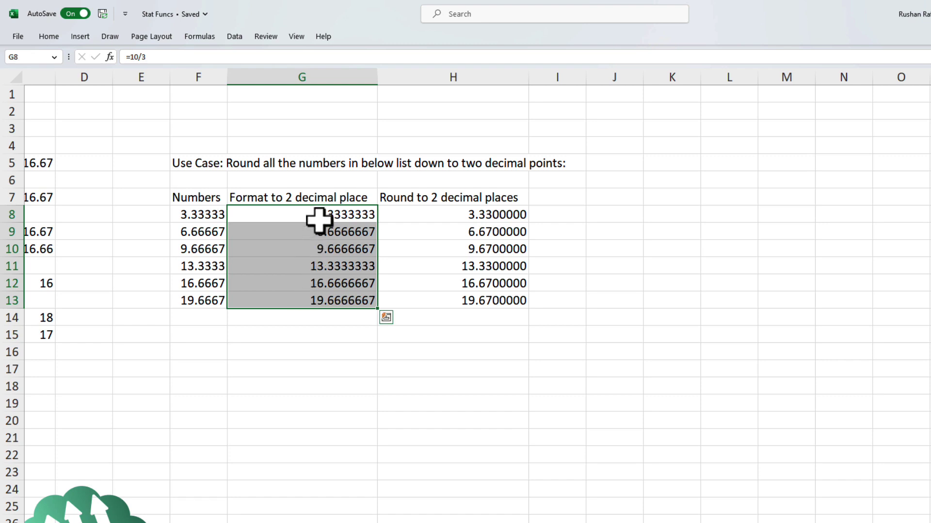
pyautogui.moveTo(318, 220); pyautogui.dragTo(334, 309)
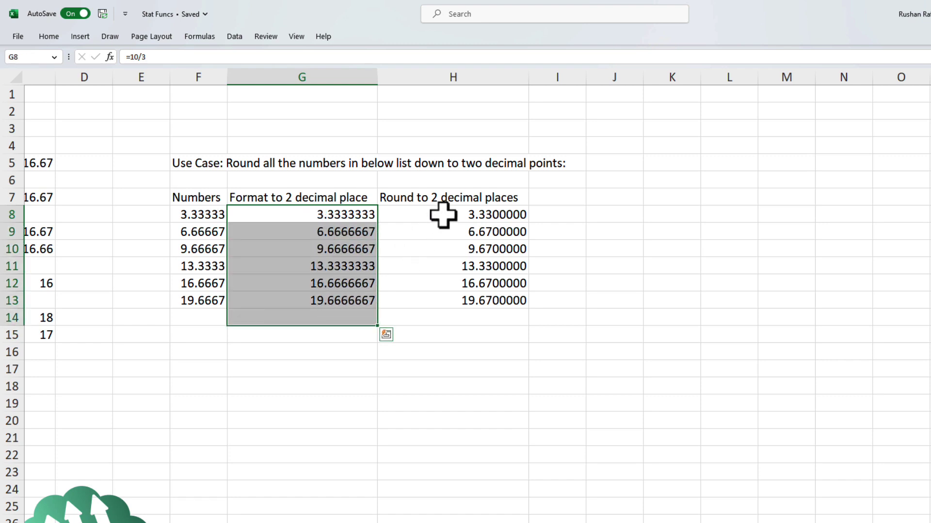
pyautogui.moveTo(443, 214); pyautogui.dragTo(445, 300)
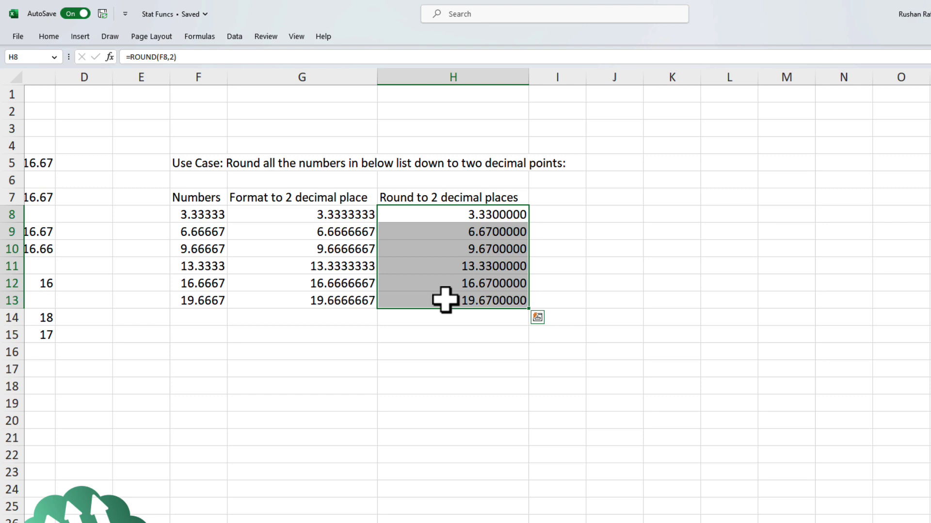
pyautogui.moveTo(349, 214); pyautogui.dragTo(349, 297)
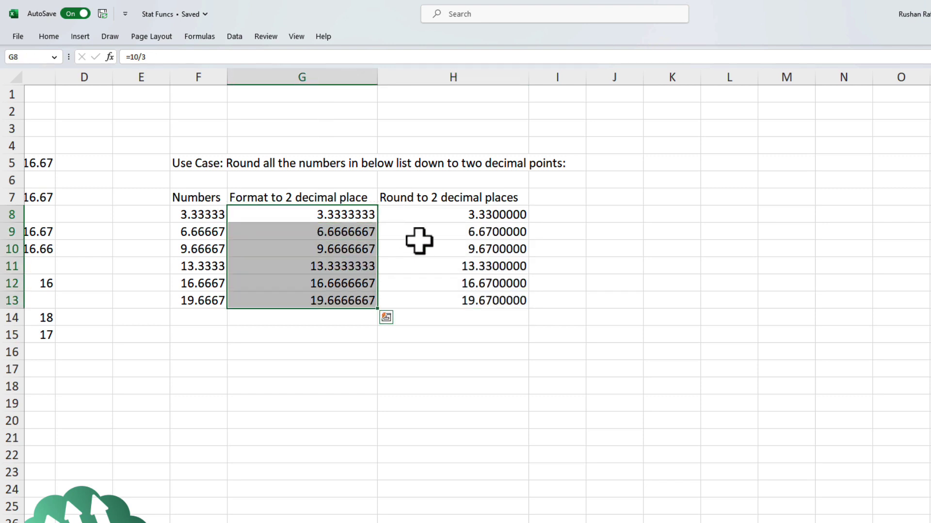
pyautogui.moveTo(438, 215); pyautogui.dragTo(432, 293)
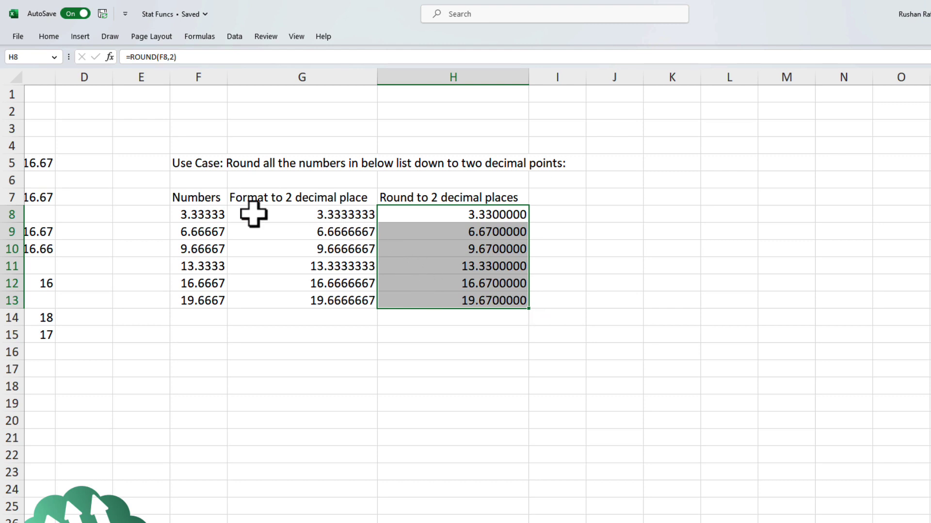
pyautogui.moveTo(219, 214); pyautogui.dragTo(213, 304)
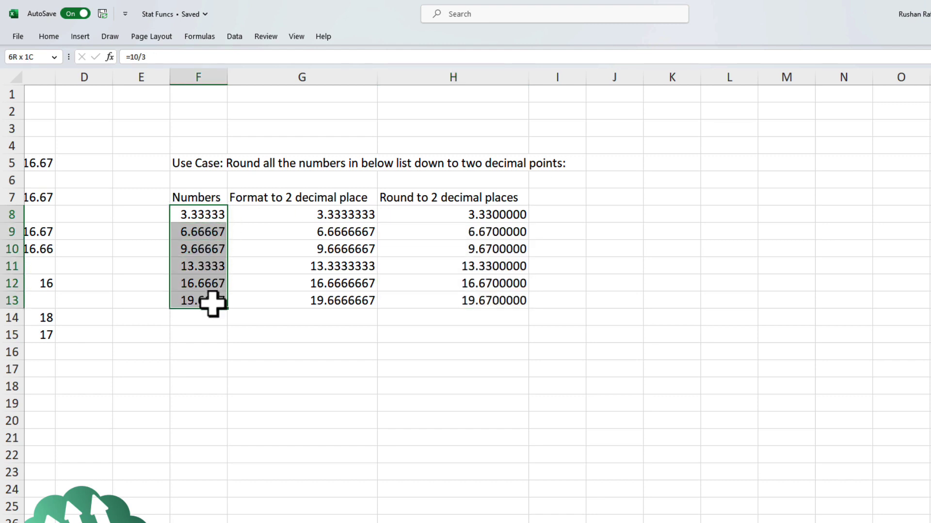
pyautogui.moveTo(213, 304); pyautogui.dragTo(213, 304)
pyautogui.moveTo(325, 216); pyautogui.dragTo(331, 299)
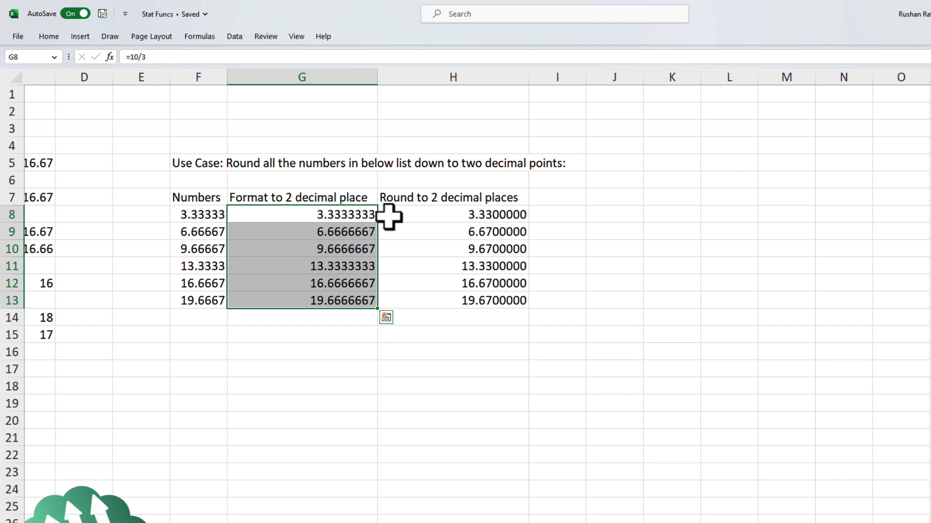
pyautogui.click(487, 215)
pyautogui.moveTo(487, 215); pyautogui.dragTo(476, 297)
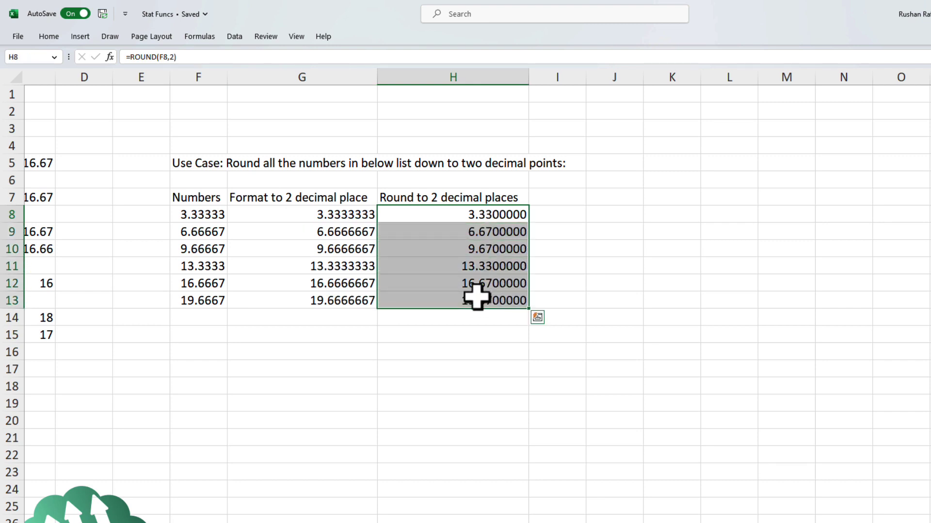
pyautogui.moveTo(358, 214); pyautogui.dragTo(355, 302)
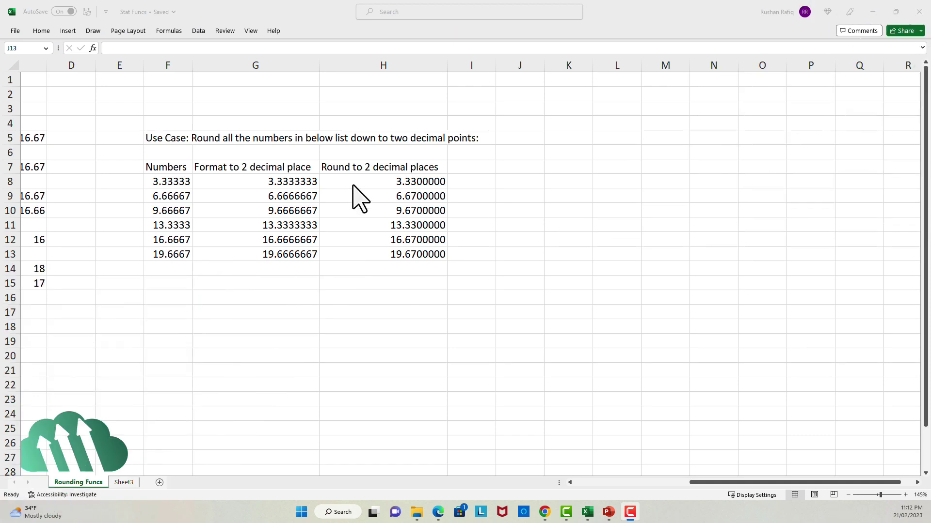
# Move from the H8:H13 results back to the left so columns B and C show again
pyautogui.moveTo(359, 181); pyautogui.dragTo(374, 250)
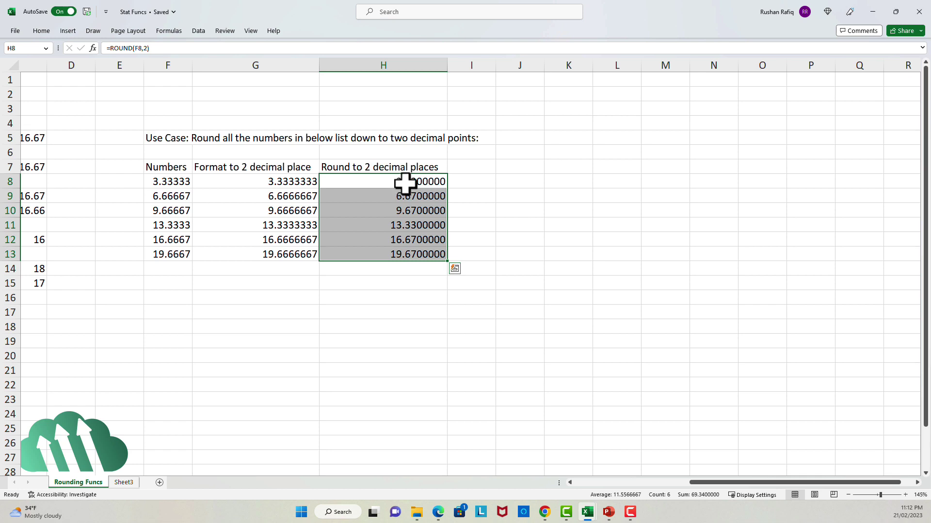
pyautogui.click(407, 184)
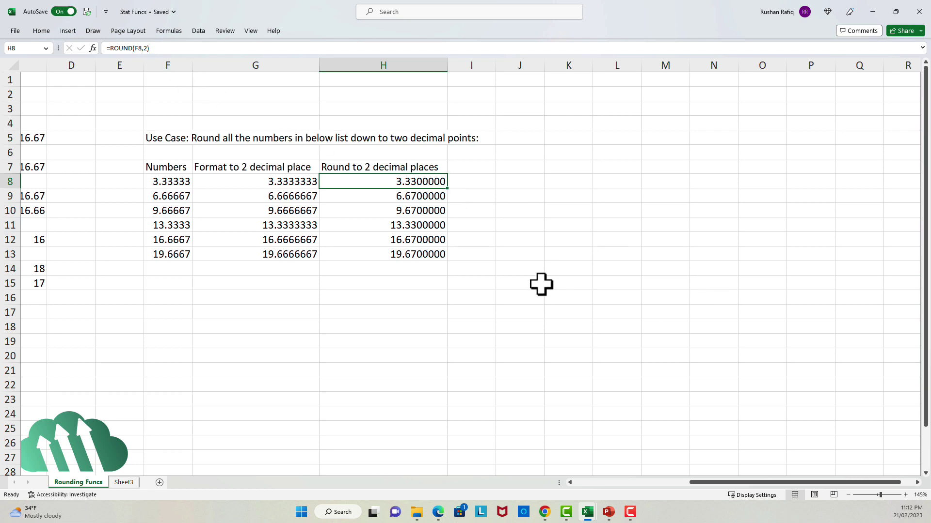
pyautogui.press('Left')
pyautogui.press('Home')
pyautogui.press('Right')
pyautogui.press('Right')
pyautogui.press('Right')
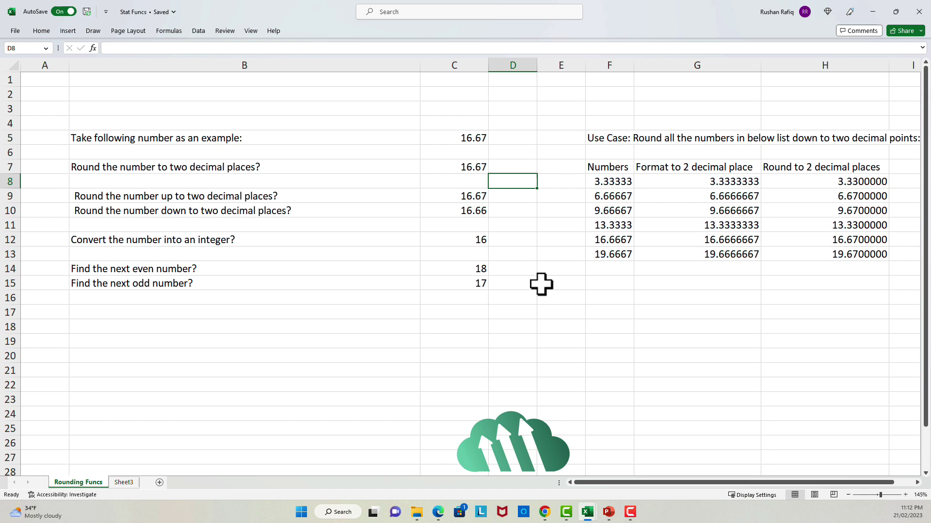
# Add three decimal places to the column C answers so 16.67 reads 16.67000
pyautogui.moveTo(474, 166); pyautogui.dragTo(474, 281)
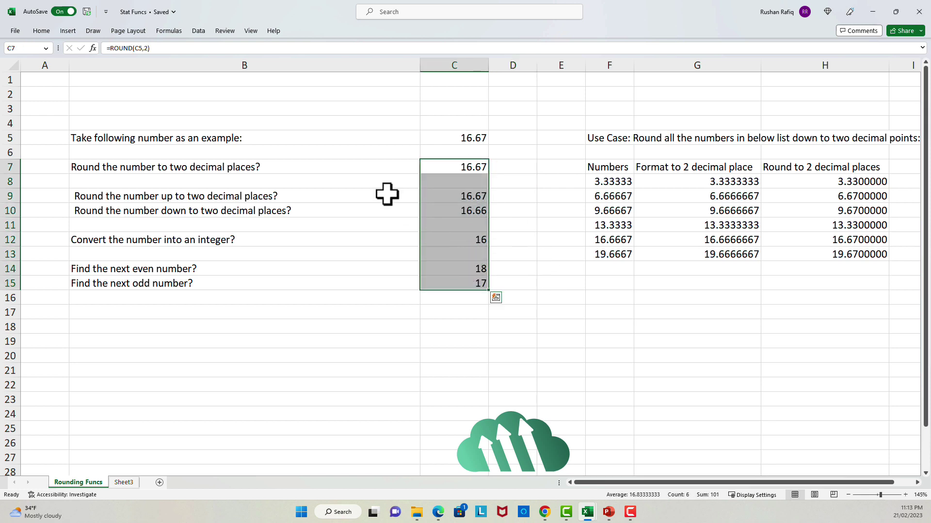
pyautogui.click(44, 32)
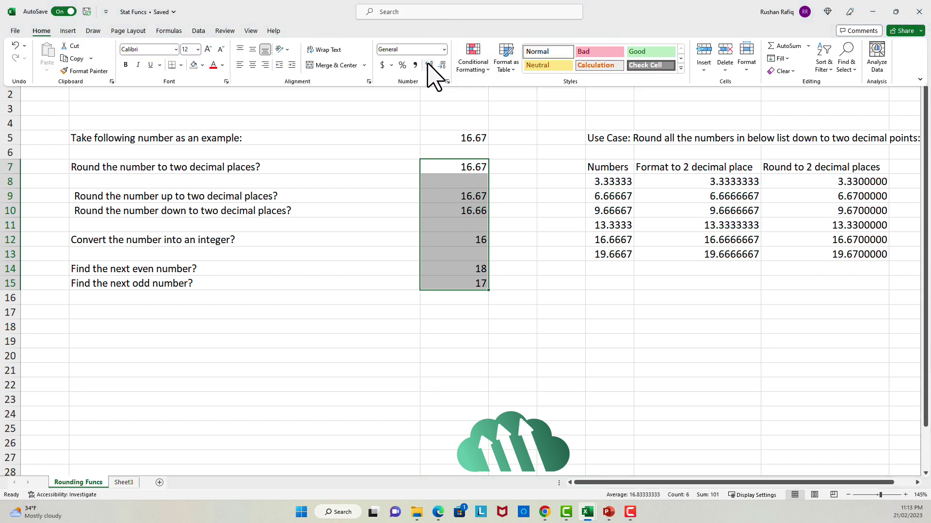
pyautogui.click(428, 65)
pyautogui.click(428, 65)
pyautogui.click(429, 65)
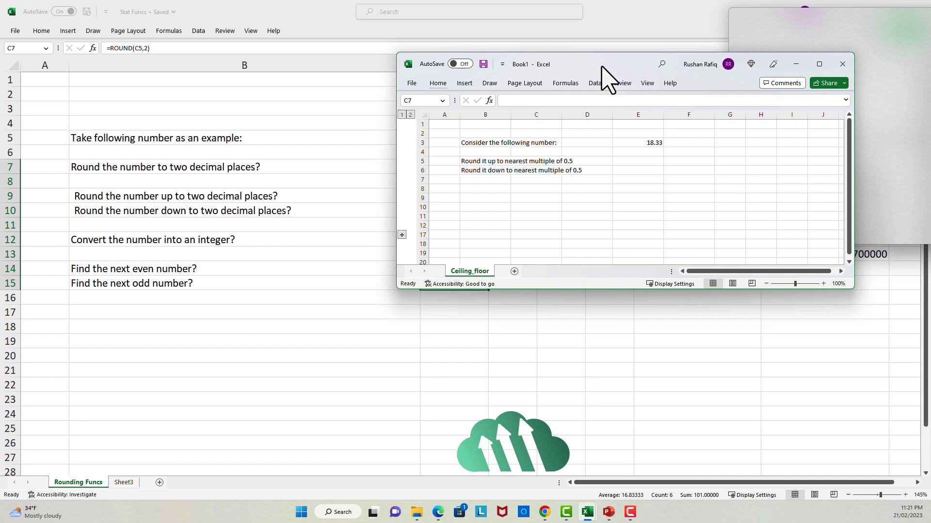
# Maximize Book1's Ceiling_floor sheet and select E5, the round-up answer cell beside 18.33
pyautogui.moveTo(928, 63); pyautogui.dragTo(415, 102)
pyautogui.doubleClick(414, 99)
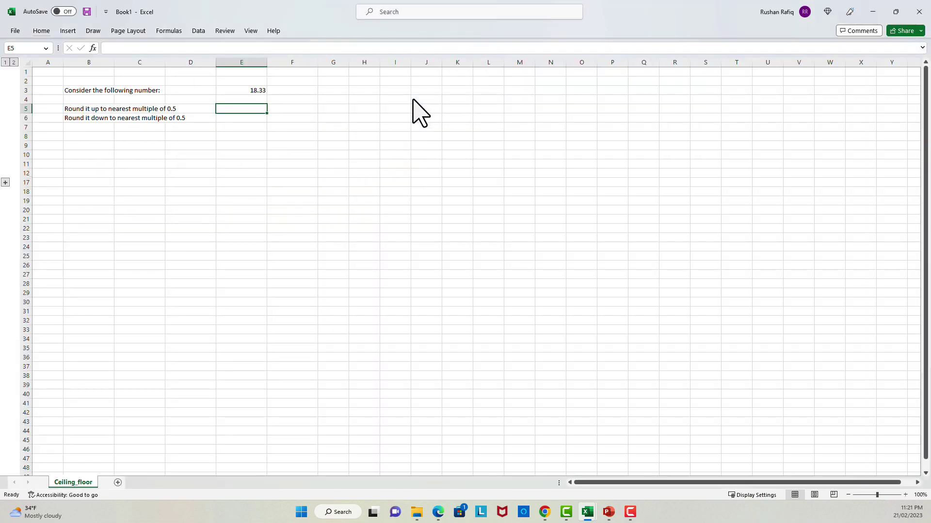
pyautogui.keyDown('ctrl'); pyautogui.scroll(2, 262, 150); pyautogui.keyUp('ctrl')
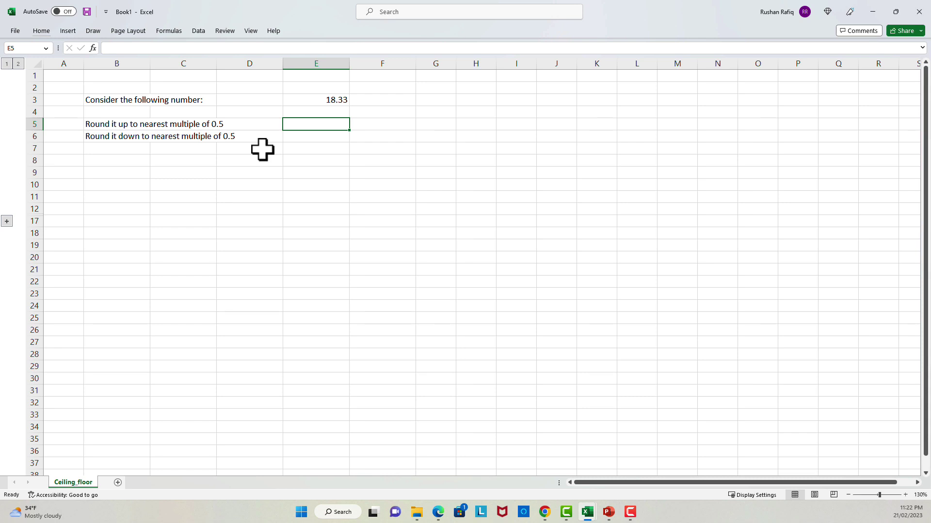
pyautogui.click(321, 100)
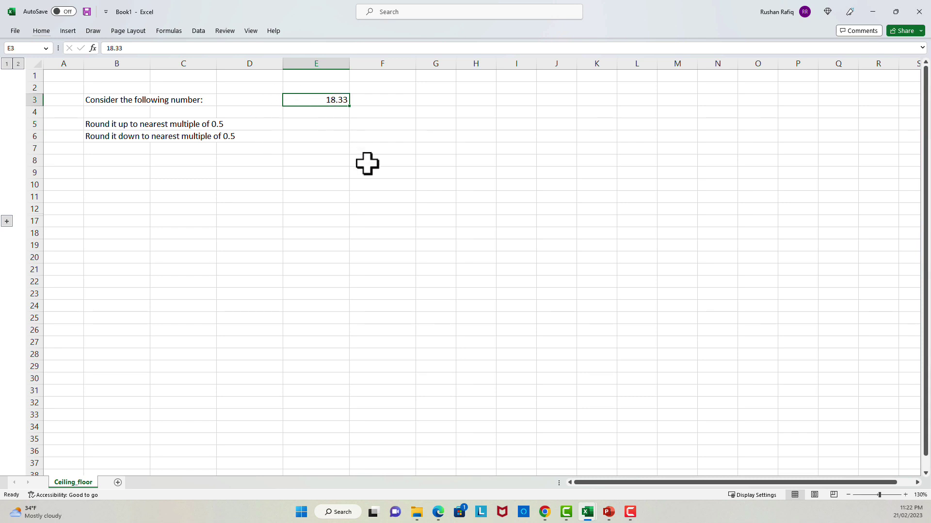
pyautogui.click(118, 125)
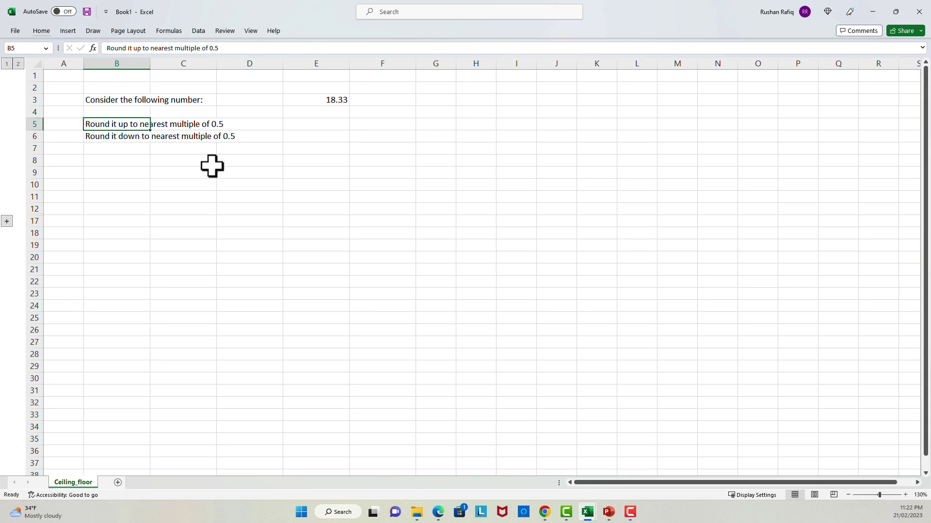
pyautogui.click(309, 124)
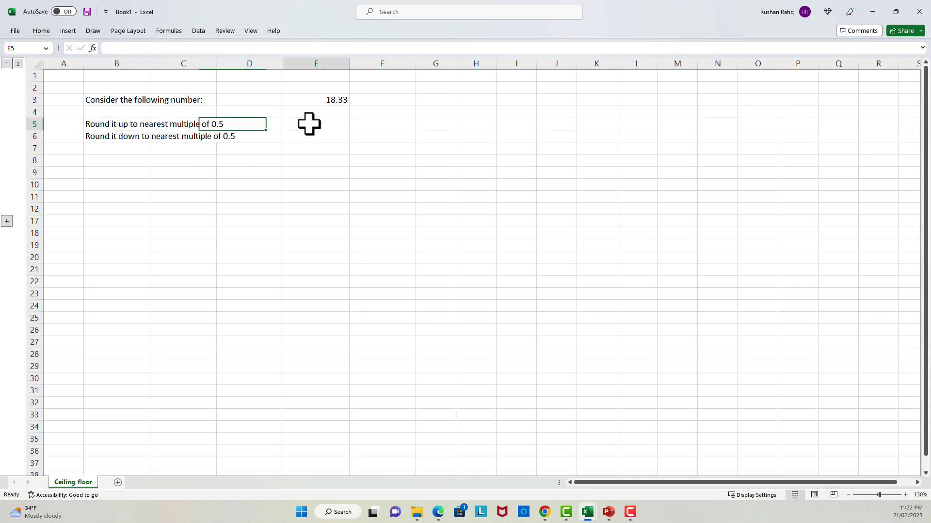
# Enter =CEILING.MATH(E3,0.5) in E5, rounding 18.33 up to 18.5
pyautogui.write('=celi')
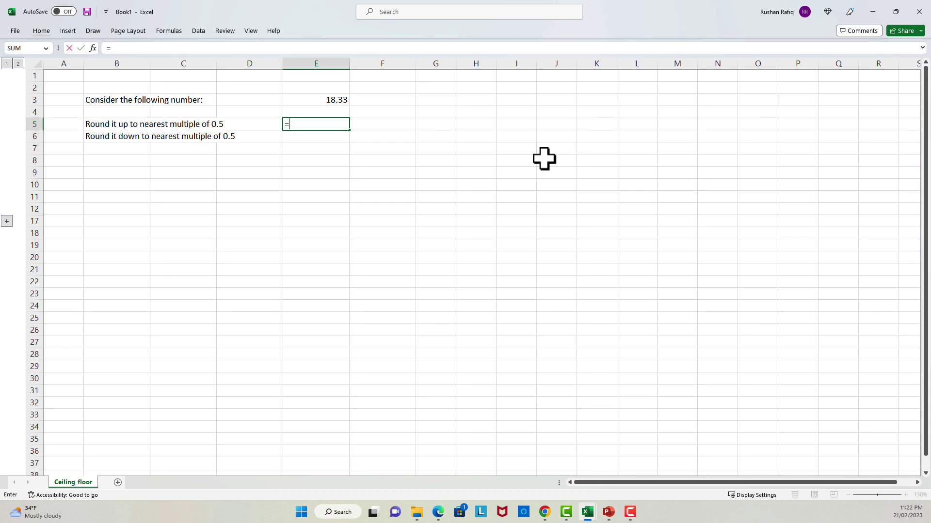
pyautogui.press('BackSpace')
pyautogui.press('BackSpace')
pyautogui.write('il')
pyautogui.press('Down')
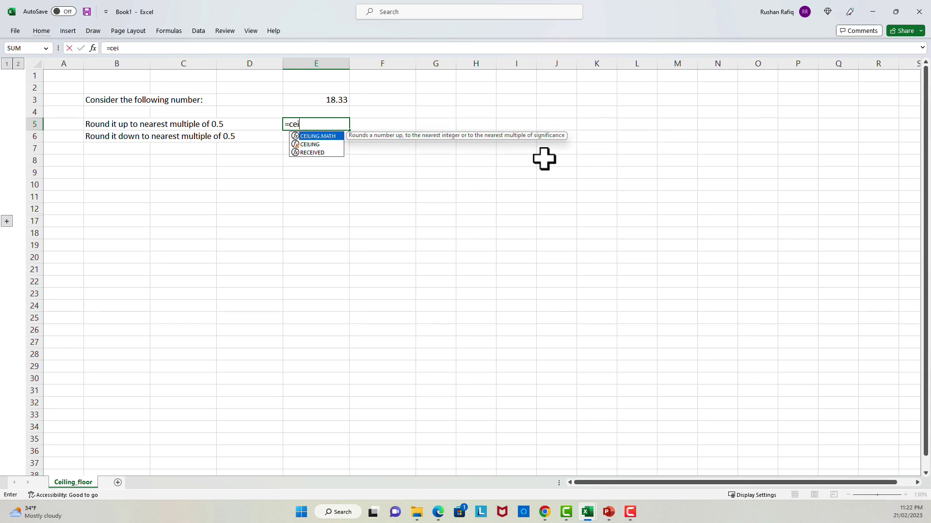
pyautogui.press('Tab')
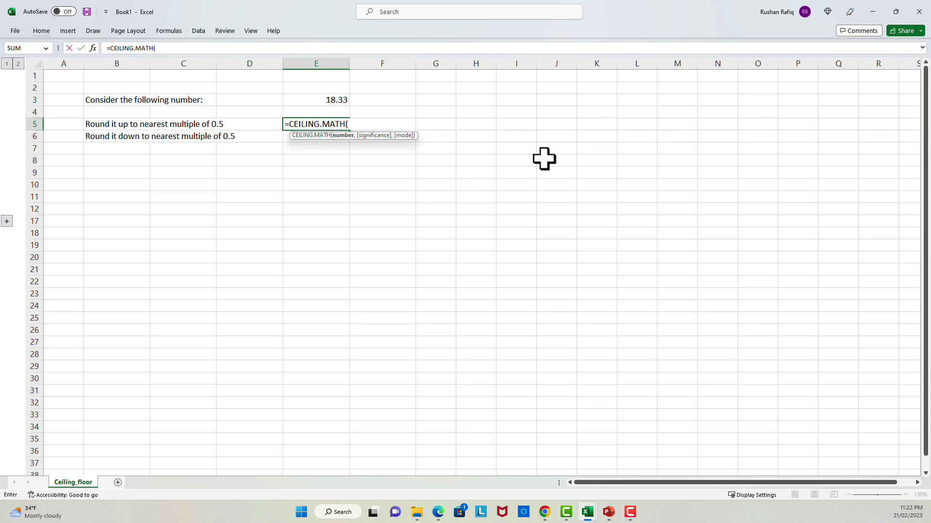
pyautogui.click(336, 101)
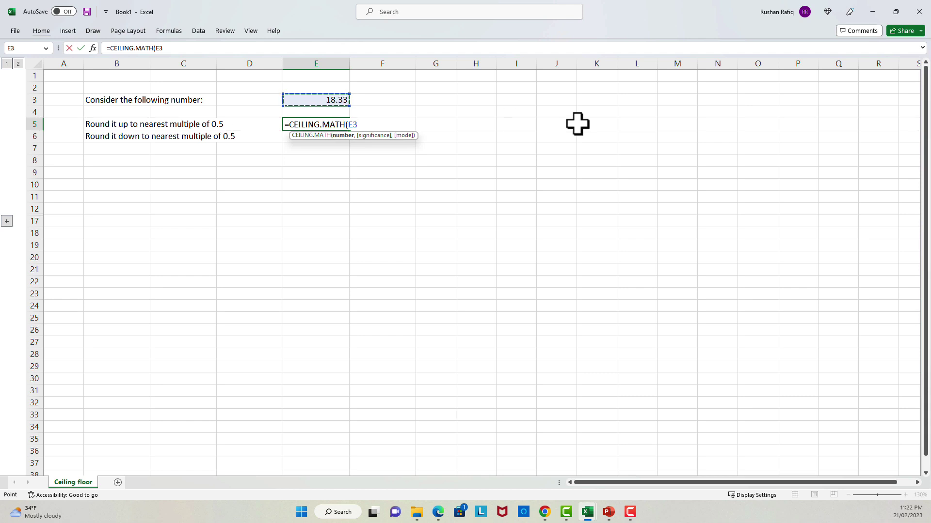
pyautogui.write(',')
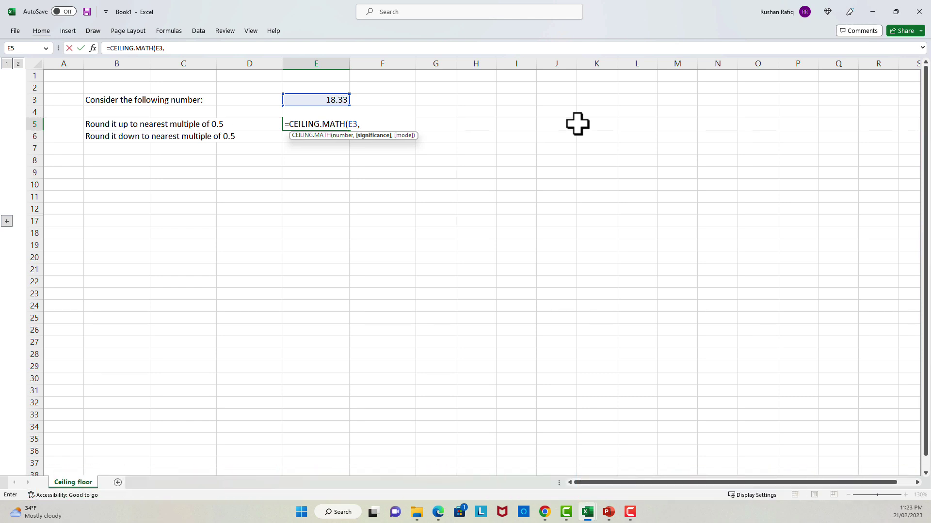
pyautogui.write('0.5)')
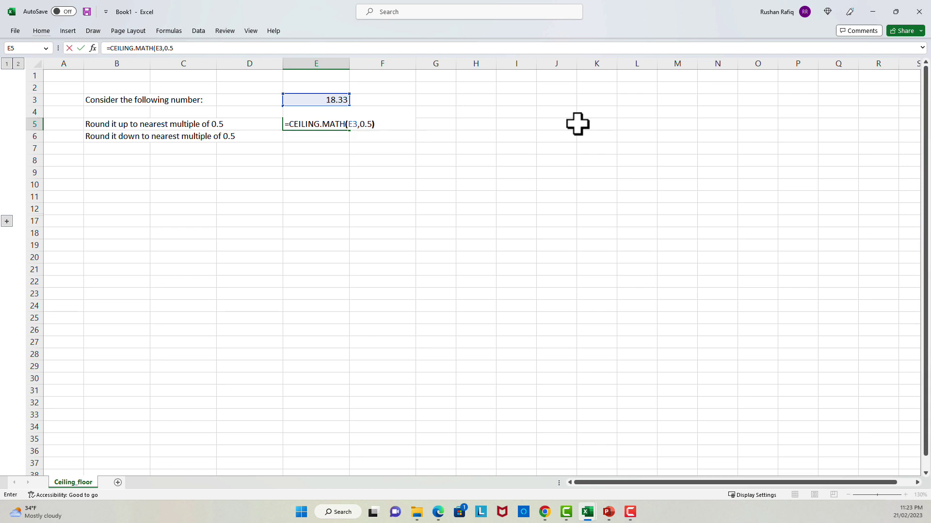
pyautogui.press('Return')
pyautogui.press('Up')
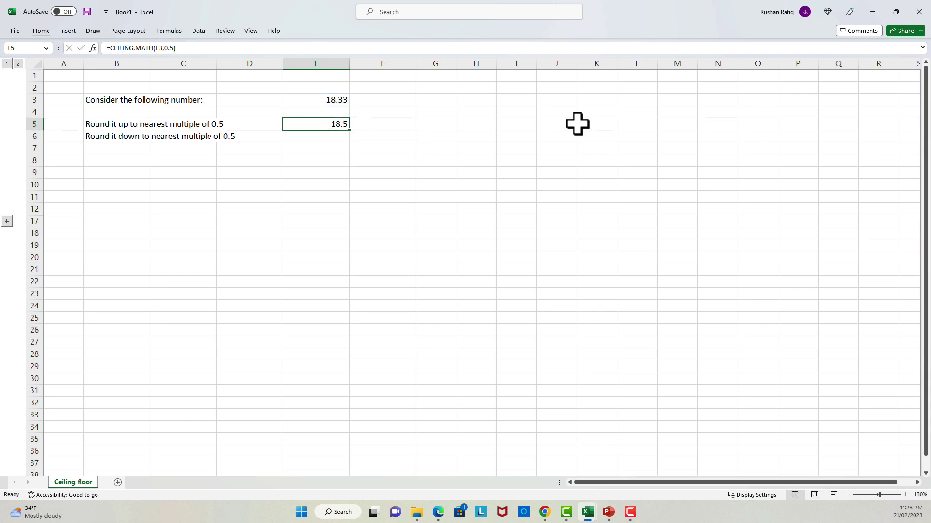
# Enter =FLOOR.MATH(E3,0.5) in E6 so 18.33 rounds down to 18
pyautogui.press('Down')
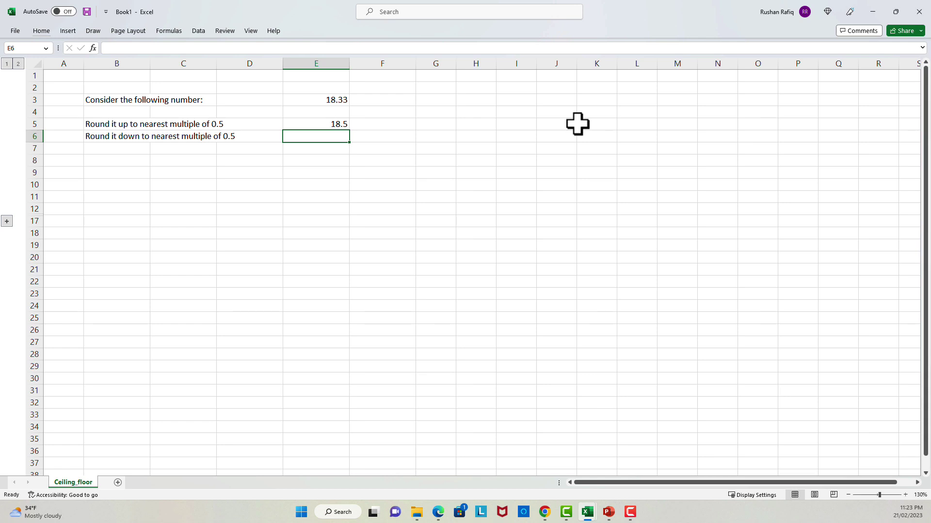
pyautogui.write('=flo')
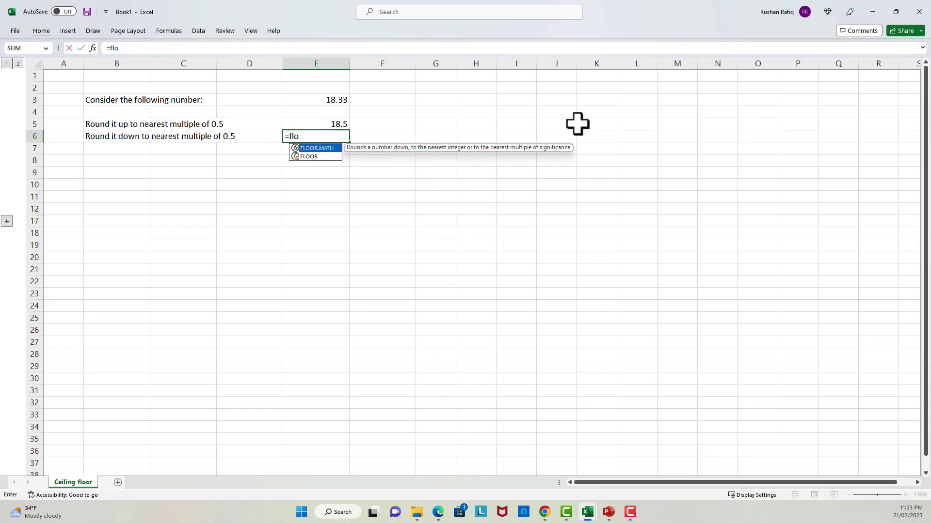
pyautogui.press('Tab')
pyautogui.press('Up')
pyautogui.press('Up')
pyautogui.press('Up')
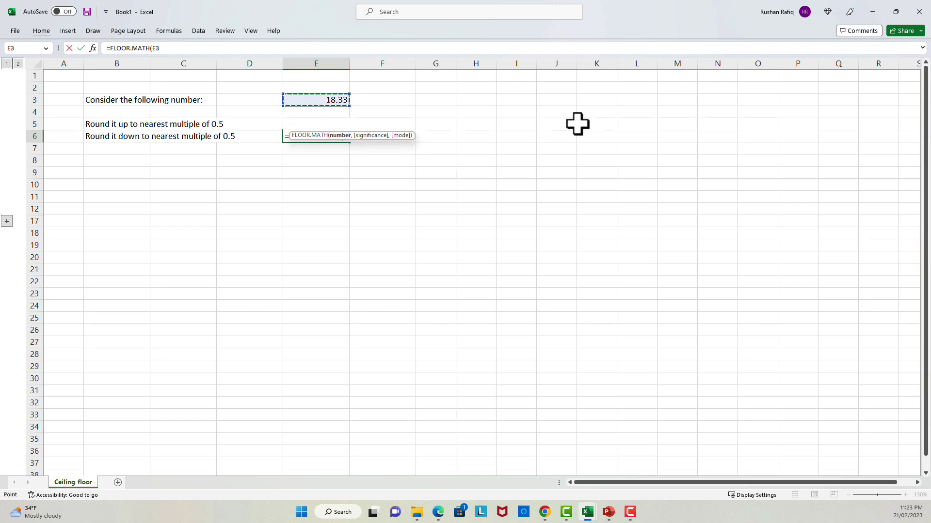
pyautogui.write(',')
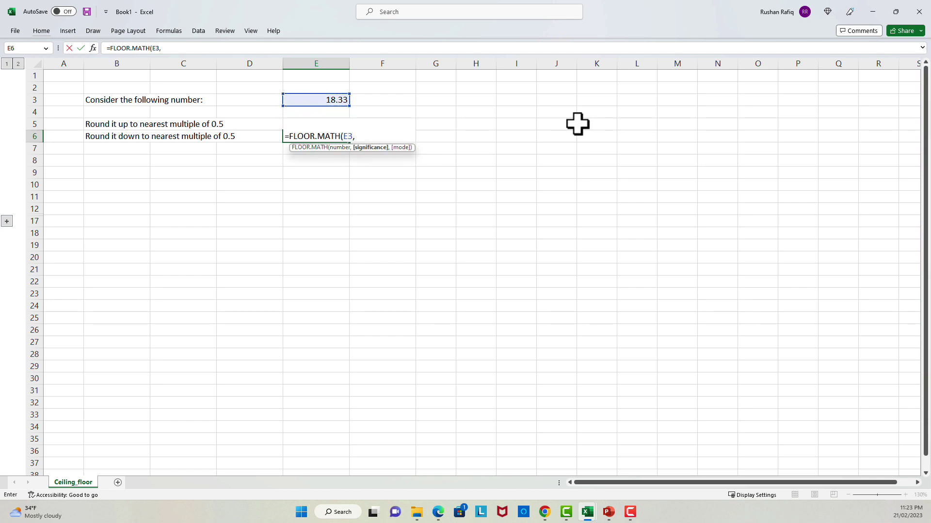
pyautogui.write('0.5)')
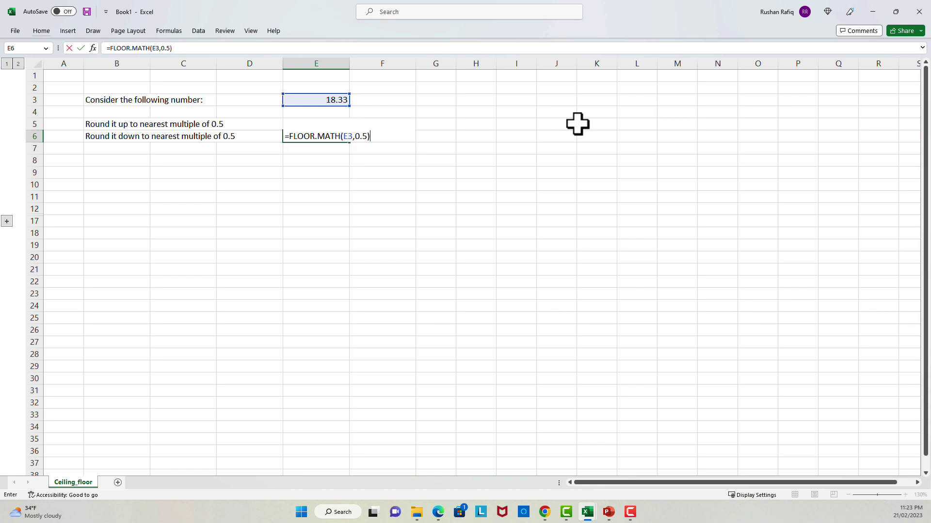
pyautogui.press('Return')
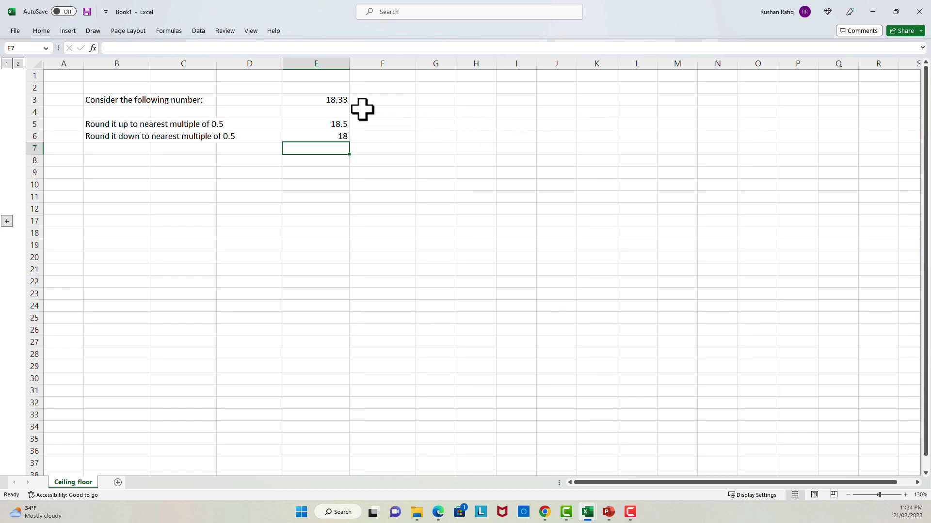
pyautogui.hotkey('alt', 'Tab')
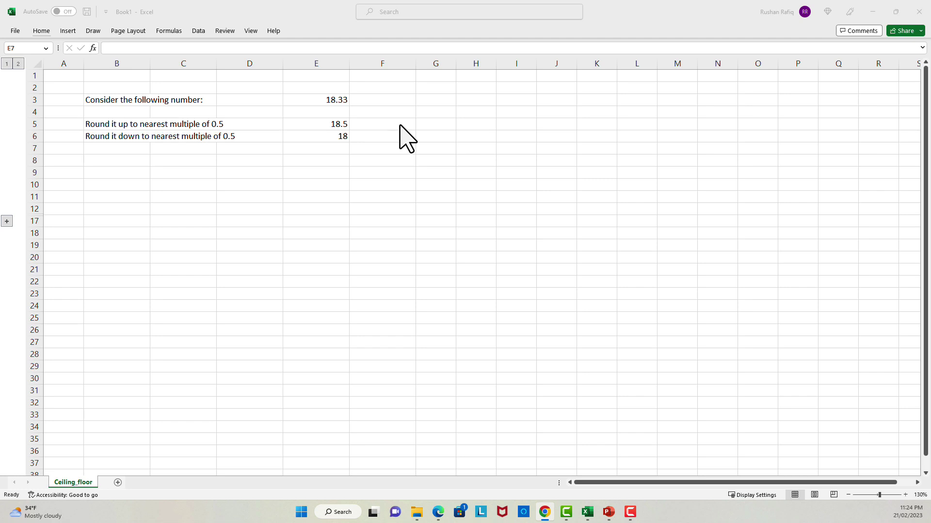
# Change E3 to -18.33 and give E5's CEILING.MATH formula a mode of -1
pyautogui.hotkey('alt', 'Tab')
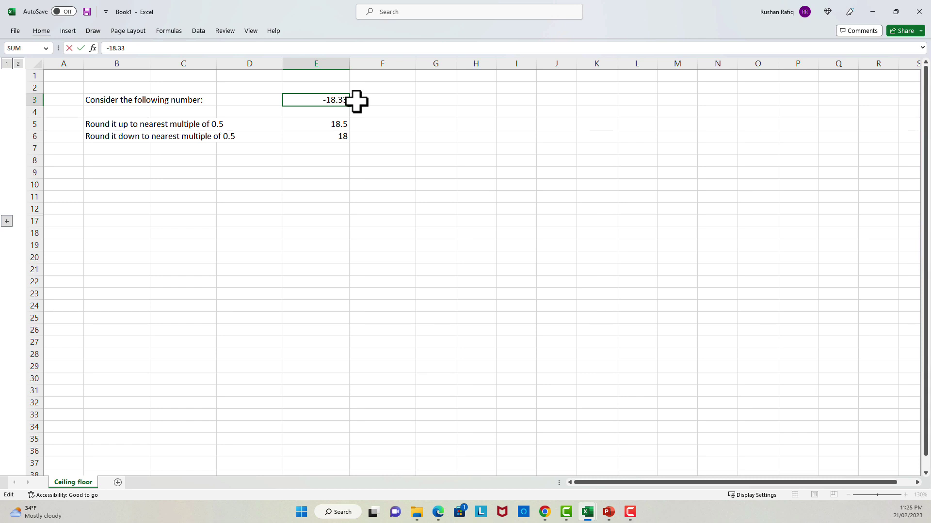
pyautogui.press('Return')
pyautogui.press('Return')
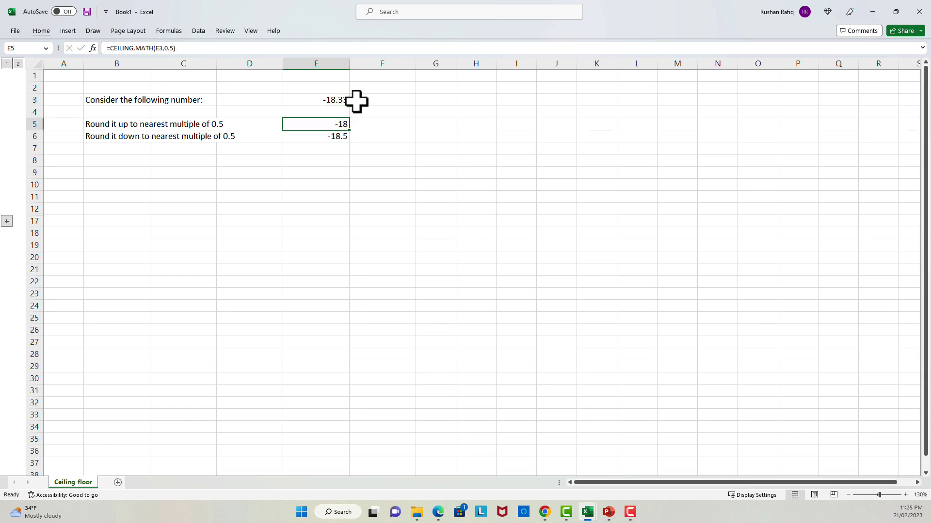
pyautogui.press('F2')
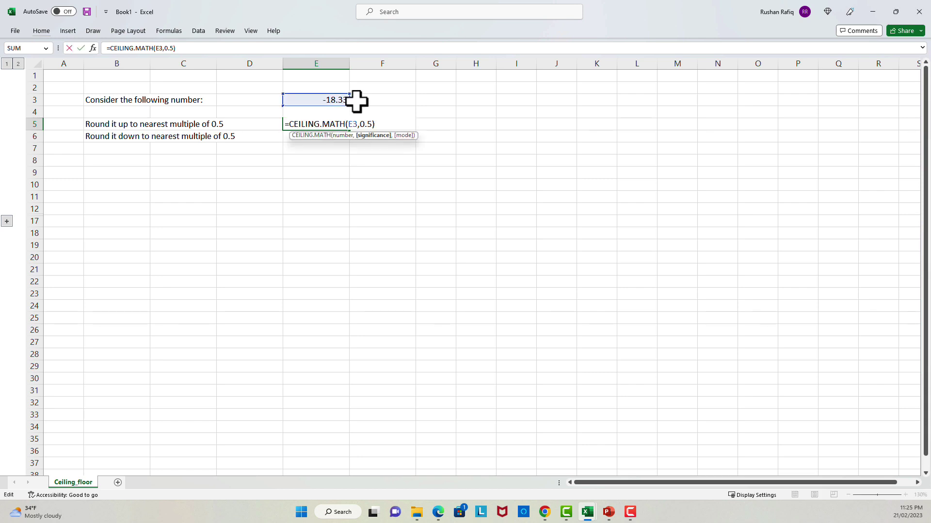
pyautogui.write(',1')
pyautogui.press('Return')
pyautogui.press('Up')
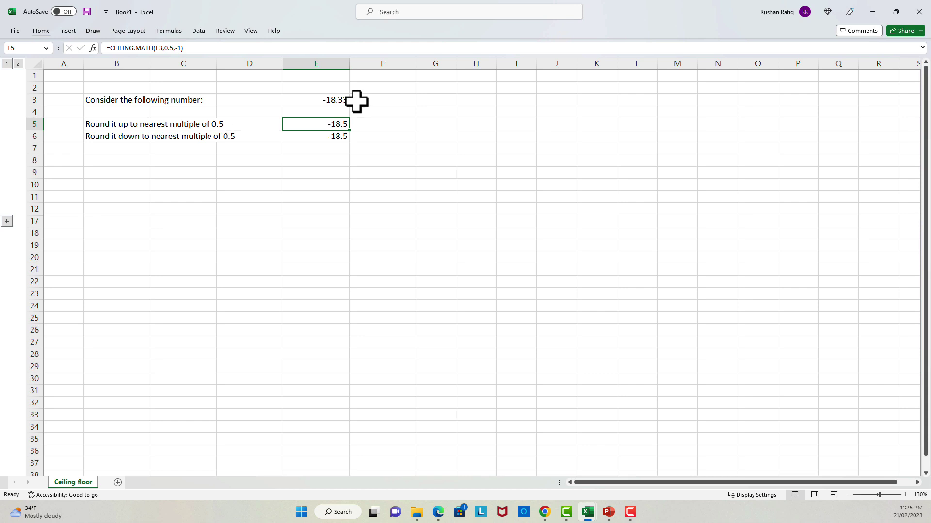
# Edit E6 to =FLOOR.MATH(E3,0.5,-1) so it returns -18
pyautogui.press('Down')
pyautogui.press('F2')
pyautogui.press('Left')
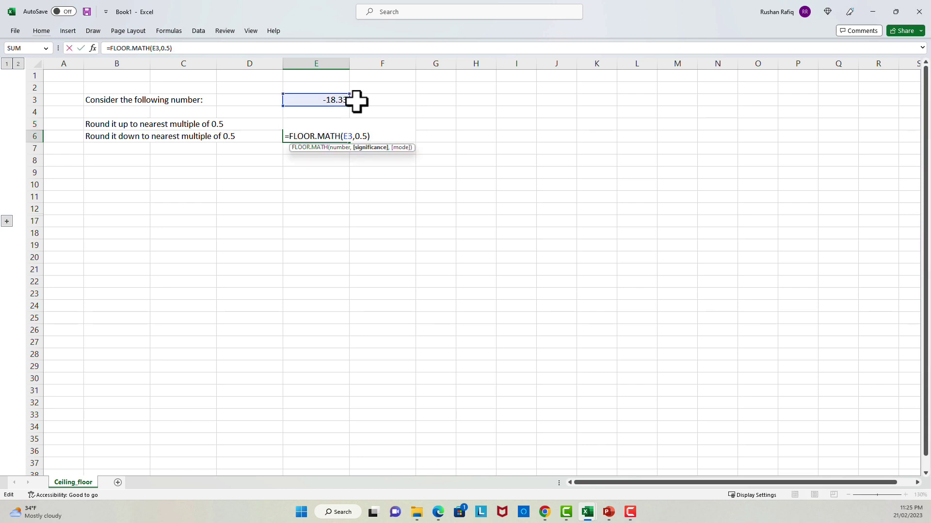
pyautogui.write(',-1')
pyautogui.press('Return')
pyautogui.press('Up')
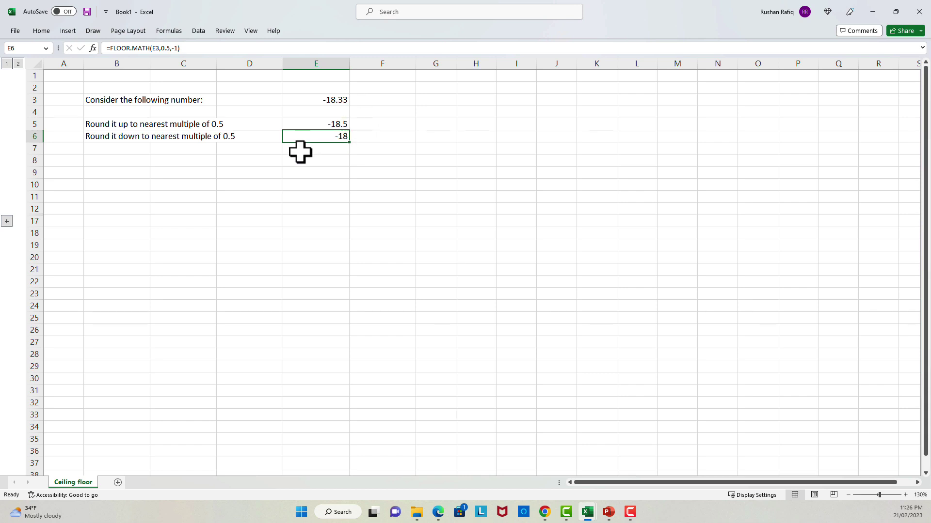
# Expand rows 13–16 to reveal the Item price table and its Cost, Markup, Final Price columns
pyautogui.click(8, 221)
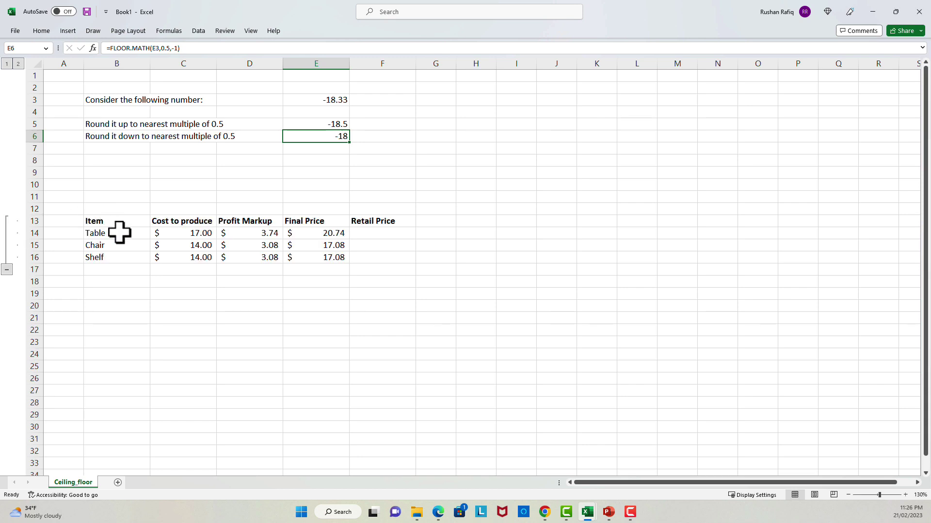
pyautogui.moveTo(121, 234); pyautogui.dragTo(118, 258)
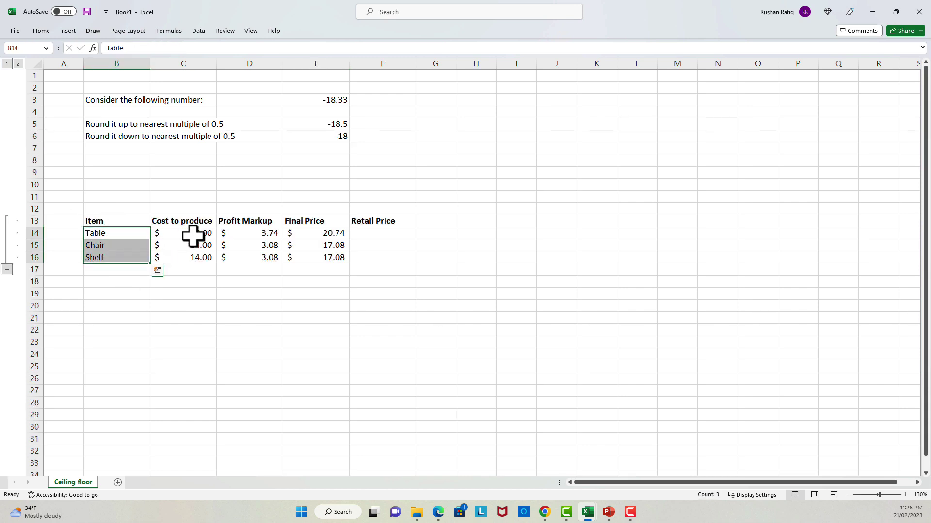
pyautogui.moveTo(194, 234); pyautogui.dragTo(194, 257)
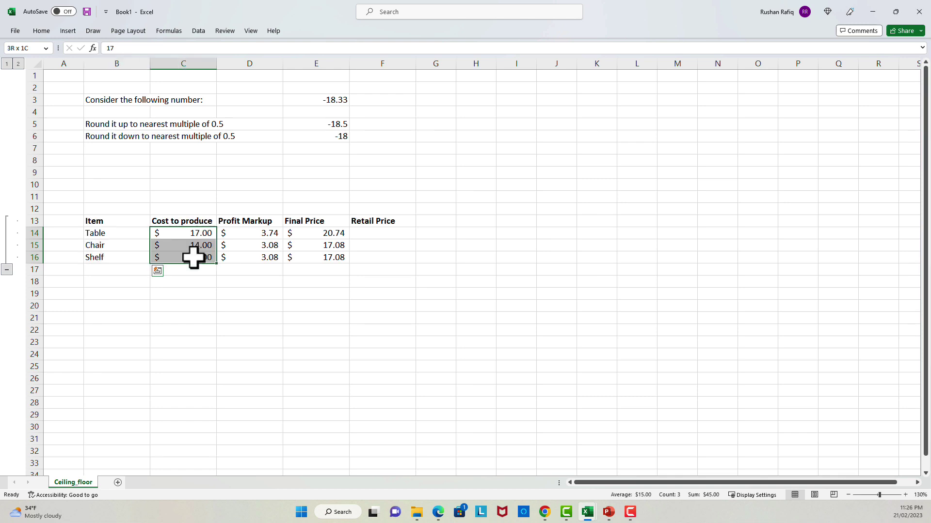
pyautogui.moveTo(256, 232); pyautogui.dragTo(256, 261)
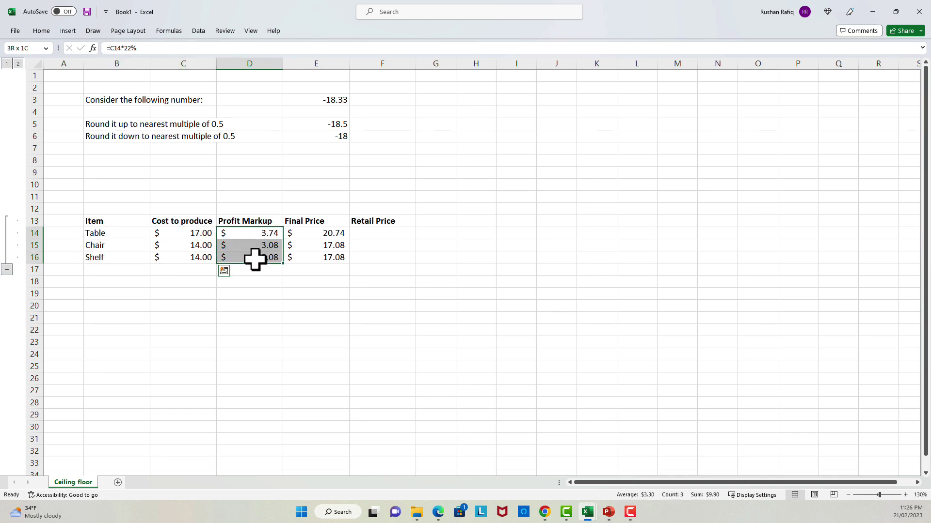
pyautogui.moveTo(324, 233); pyautogui.dragTo(324, 256)
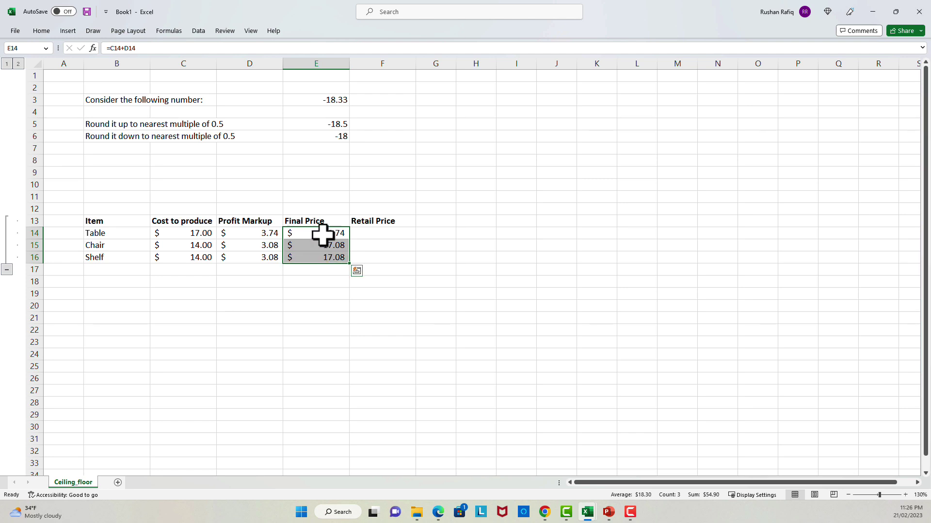
# Check that the Final Price formula in E14 adds cost and markup
pyautogui.click(323, 233)
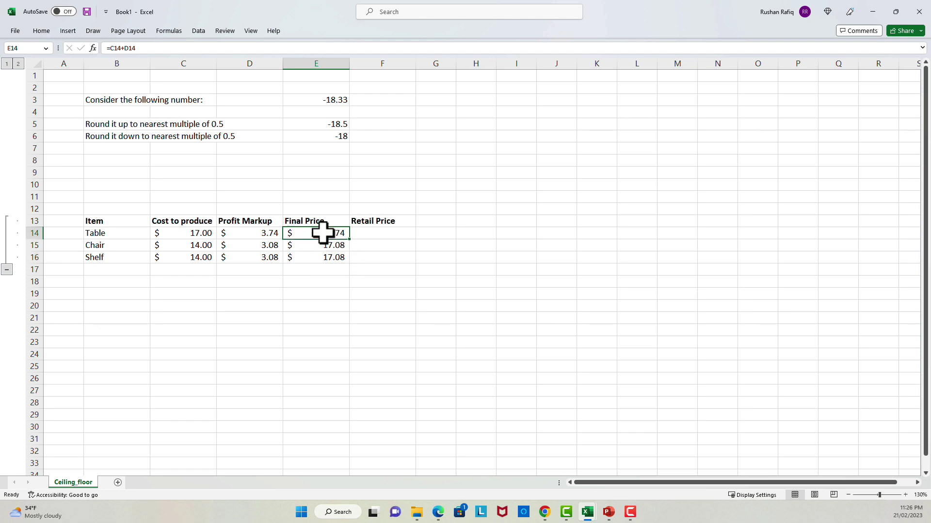
pyautogui.doubleClick(323, 233)
pyautogui.press('Escape')
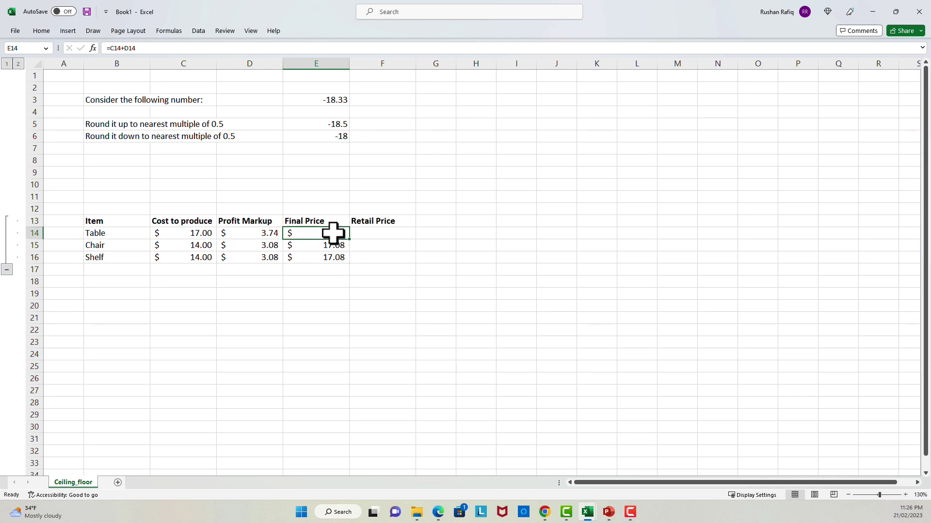
pyautogui.moveTo(333, 233); pyautogui.dragTo(330, 277)
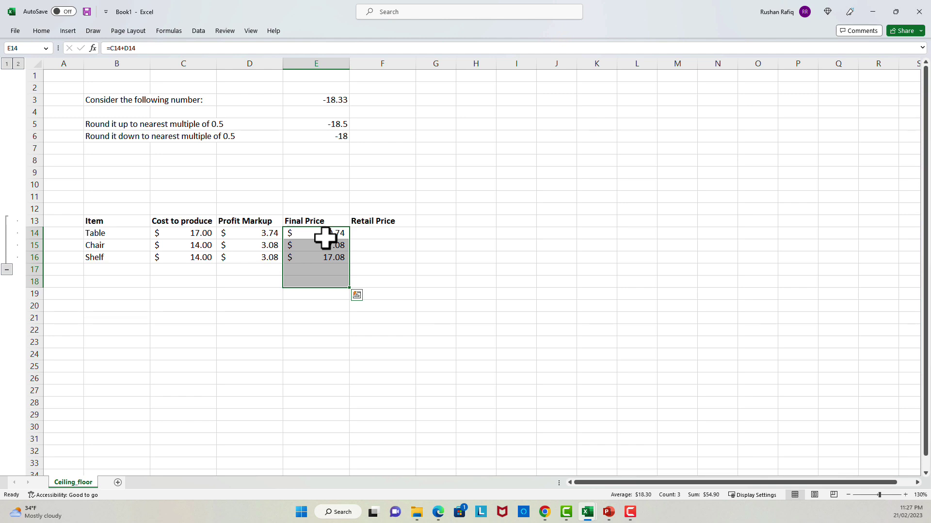
# Enter =CEILING.MATH(E14,0.5) in F14 and fill it down to F16
pyautogui.click(364, 235)
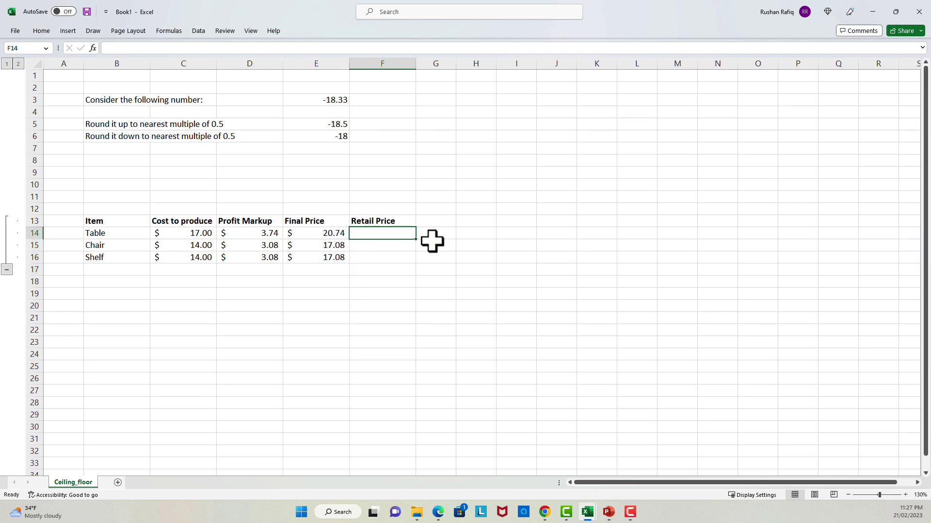
pyautogui.write('=')
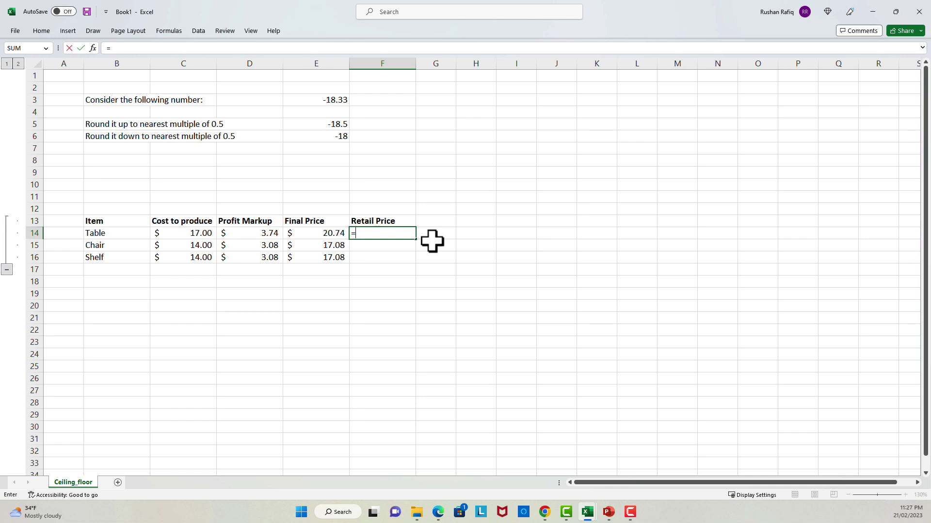
pyautogui.write('ceil')
pyautogui.press('Tab')
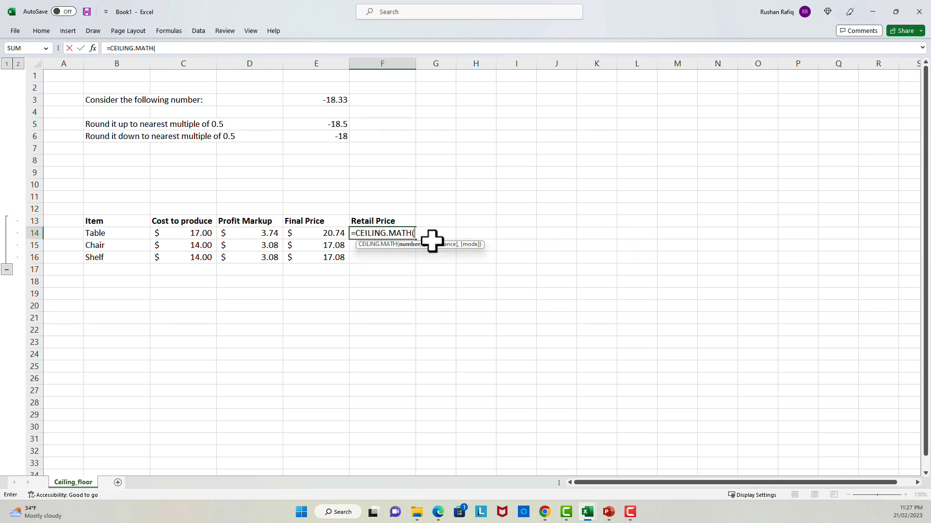
pyautogui.press('Left')
pyautogui.write(',')
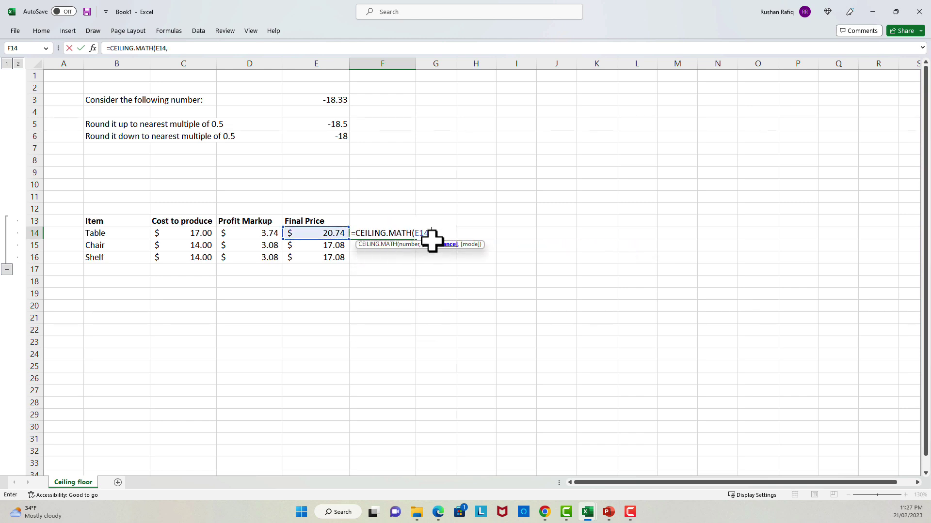
pyautogui.write('.05')
pyautogui.press('BackSpace')
pyautogui.press('BackSpace')
pyautogui.hotkey('ctrl', 'Return')
pyautogui.hotkey('shift', 'Down')
pyautogui.hotkey('shift', 'Down')
pyautogui.hotkey('ctrl', 'd')
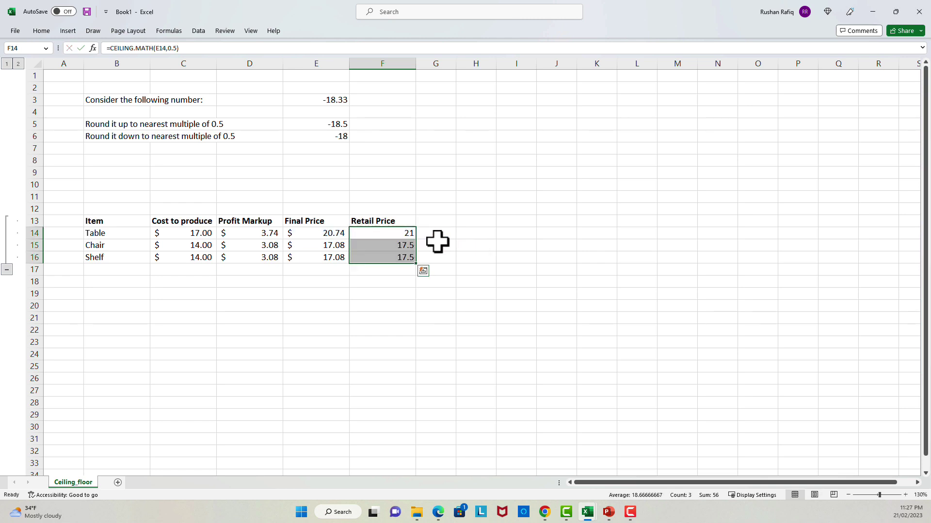
# Paste E14's currency format onto F14:F16, showing $21.00, $17.50, $17.50
pyautogui.click(345, 235)
pyautogui.hotkey('ctrl', 'c')
pyautogui.moveTo(379, 236); pyautogui.dragTo(385, 256)
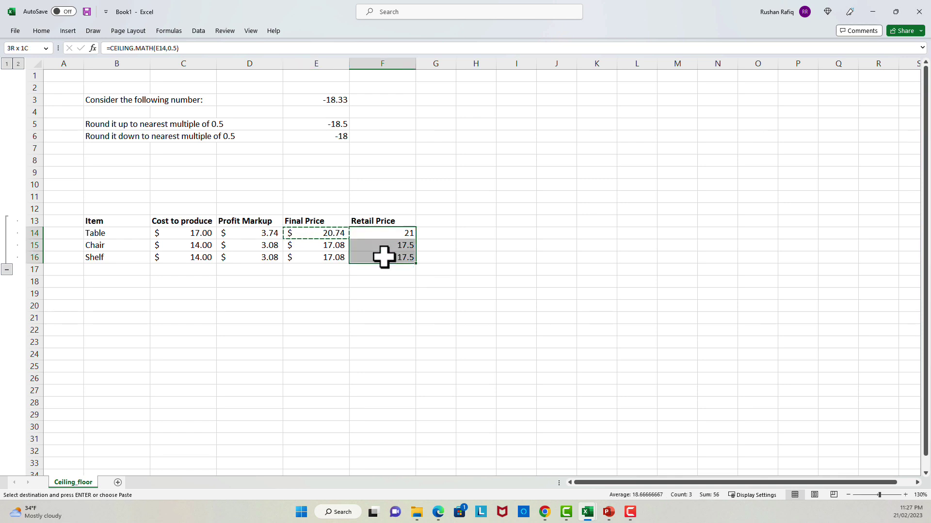
pyautogui.hotkey('alt', 'h')
pyautogui.press('v')
pyautogui.press('s')
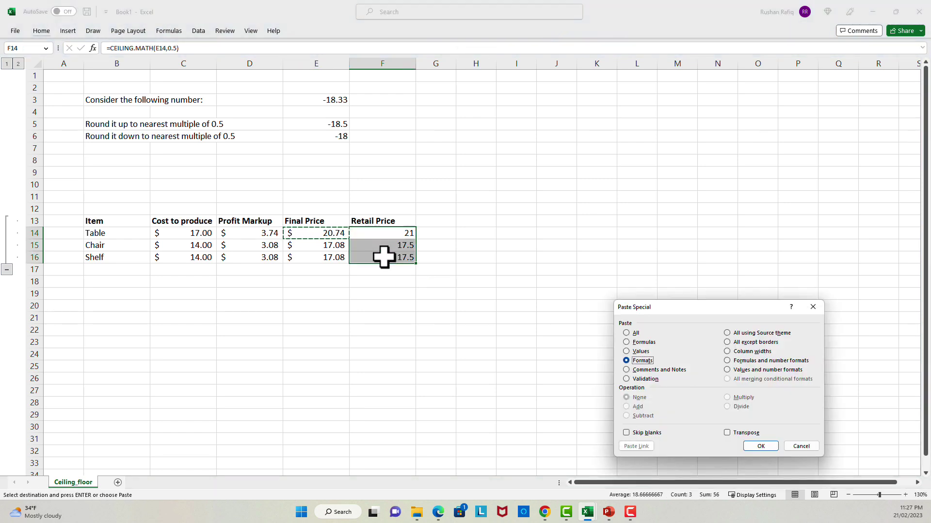
pyautogui.press('Return')
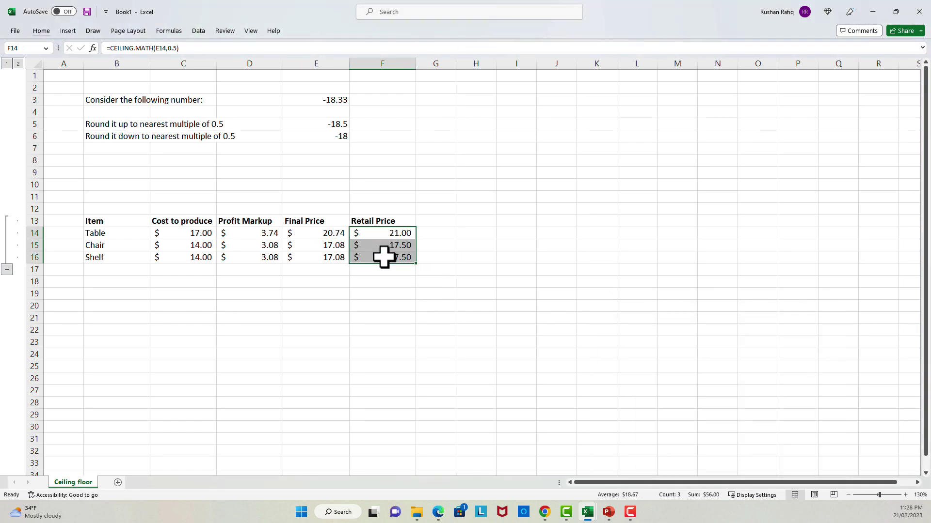